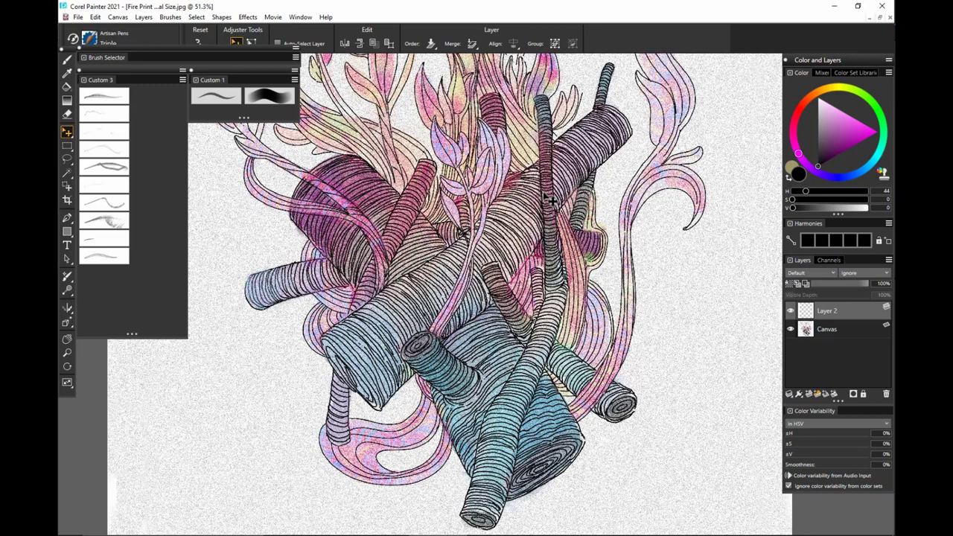
Switch to the Brush tool to paint with the Artisan Pens Brush variant
{"action": "key", "text": "b"}
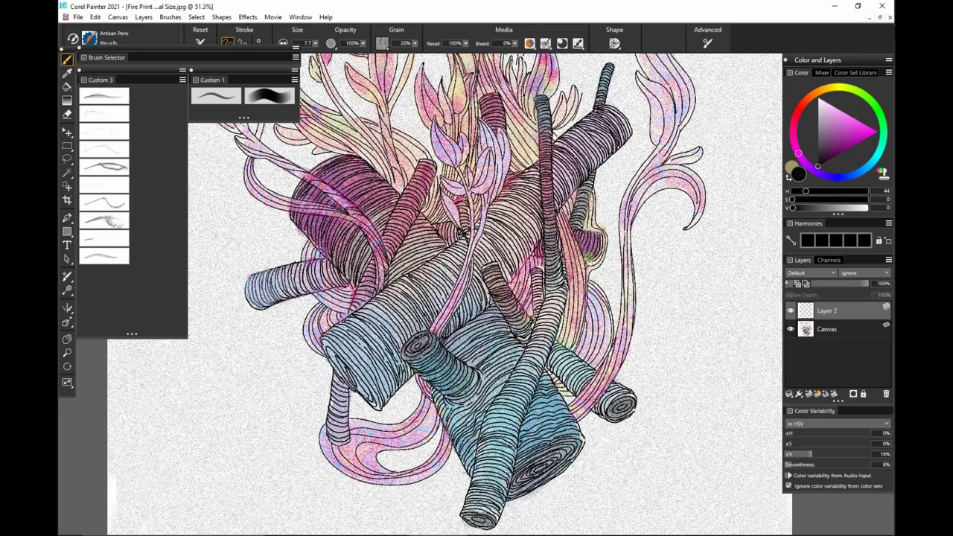
Zoom the view to 100% around the upper-left log end, back on the Brush
{"action": "key", "text": "m"}
{"action": "left_click_drag", "start_coordinate": [486, 521], "coordinate": [535, 120]}
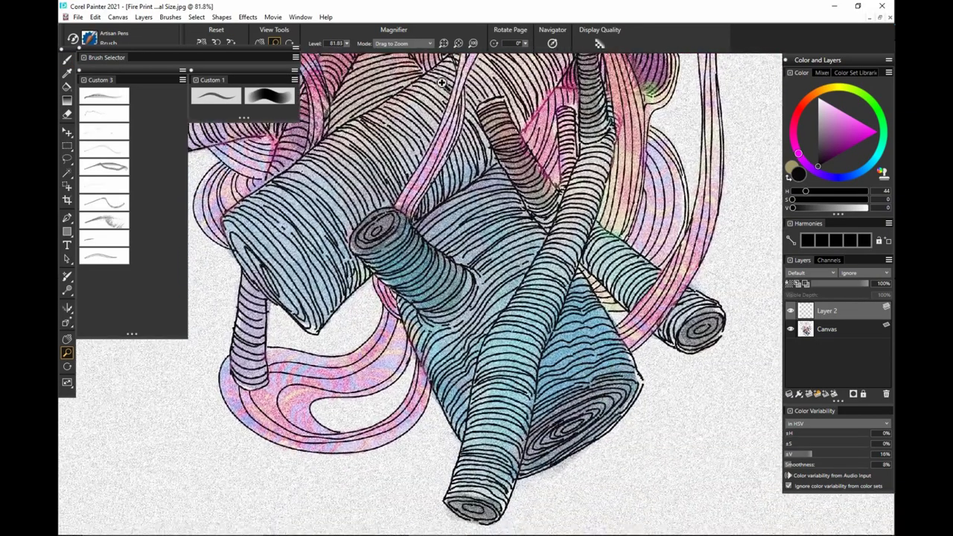
{"action": "left_click_drag", "start_coordinate": [439, 80], "coordinate": [683, 229]}
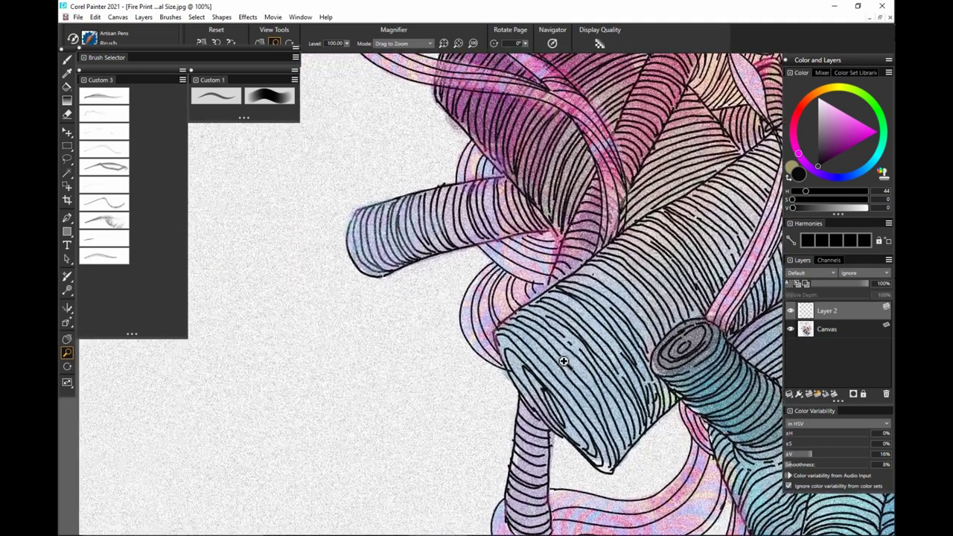
{"action": "key", "text": "b"}
Paint tapered black trial strokes on the log end and undo them
{"action": "mouse_move", "coordinate": [364, 220]}
{"action": "left_mouse_down"}
{"action": "mouse_move", "coordinate": [350, 212]}
{"action": "mouse_move", "coordinate": [383, 275]}
{"action": "left_mouse_up"}
{"action": "key", "text": "ctrl+z"}
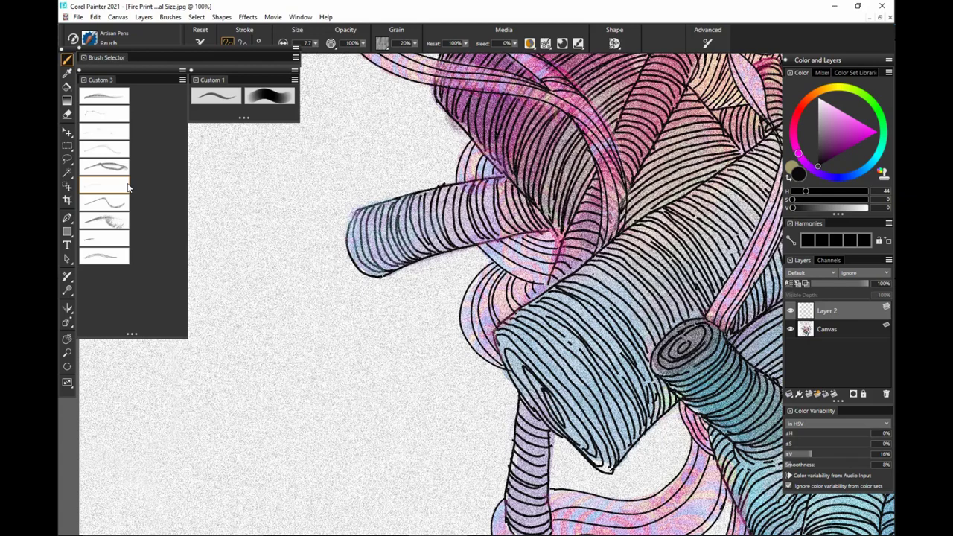
{"action": "mouse_move", "coordinate": [306, 149]}
{"action": "left_mouse_down"}
{"action": "mouse_move", "coordinate": [332, 337]}
{"action": "mouse_move", "coordinate": [385, 368]}
{"action": "mouse_move", "coordinate": [323, 477]}
{"action": "mouse_move", "coordinate": [393, 483]}
{"action": "mouse_move", "coordinate": [395, 497]}
{"action": "left_mouse_up"}
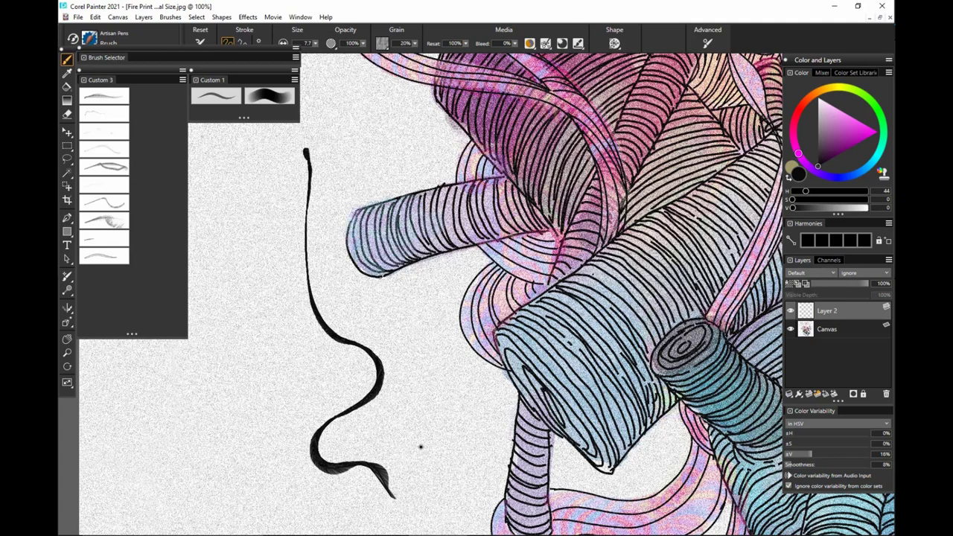
{"action": "mouse_move", "coordinate": [257, 216]}
{"action": "left_mouse_down"}
{"action": "mouse_move", "coordinate": [273, 259]}
{"action": "mouse_move", "coordinate": [275, 329]}
{"action": "mouse_move", "coordinate": [293, 349]}
{"action": "mouse_move", "coordinate": [311, 329]}
{"action": "mouse_move", "coordinate": [385, 319]}
{"action": "mouse_move", "coordinate": [389, 335]}
{"action": "mouse_move", "coordinate": [355, 359]}
{"action": "mouse_move", "coordinate": [405, 363]}
{"action": "left_mouse_up"}
{"action": "key", "text": "ctrl+z"}
{"action": "key", "text": "ctrl+z"}
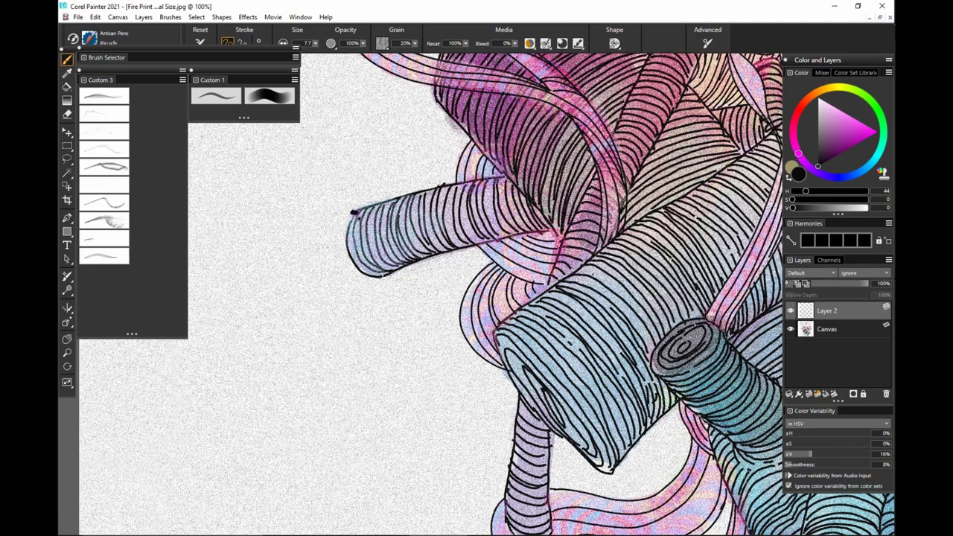
{"action": "mouse_move", "coordinate": [355, 208]}
{"action": "left_mouse_down"}
{"action": "mouse_move", "coordinate": [352, 261]}
{"action": "mouse_move", "coordinate": [381, 282]}
{"action": "mouse_move", "coordinate": [391, 277]}
{"action": "left_mouse_up"}
{"action": "left_click_drag", "start_coordinate": [356, 210], "coordinate": [445, 188]}
Outline the log's top and bottom edges and paint thick rings on its end
{"action": "key", "text": "ctrl+z"}
{"action": "left_click_drag", "start_coordinate": [358, 207], "coordinate": [492, 180]}
{"action": "left_click_drag", "start_coordinate": [379, 282], "coordinate": [455, 250]}
{"action": "left_click_drag", "start_coordinate": [372, 200], "coordinate": [374, 210]}
{"action": "mouse_move", "coordinate": [370, 213]}
{"action": "left_mouse_down"}
{"action": "mouse_move", "coordinate": [362, 238]}
{"action": "mouse_move", "coordinate": [394, 274]}
{"action": "left_mouse_up"}
{"action": "mouse_move", "coordinate": [384, 196]}
{"action": "left_mouse_down"}
{"action": "mouse_move", "coordinate": [376, 254]}
{"action": "mouse_move", "coordinate": [402, 273]}
{"action": "mouse_move", "coordinate": [392, 219]}
{"action": "mouse_move", "coordinate": [408, 270]}
{"action": "left_mouse_up"}
{"action": "left_click_drag", "start_coordinate": [382, 234], "coordinate": [402, 272]}
{"action": "mouse_move", "coordinate": [359, 212]}
{"action": "left_mouse_down"}
{"action": "mouse_move", "coordinate": [361, 260]}
{"action": "mouse_move", "coordinate": [395, 274]}
{"action": "left_mouse_up"}
{"action": "key", "text": "ctrl+z"}
{"action": "key", "text": "ctrl+z"}
{"action": "key", "text": "ctrl+z"}
Add more thick rings, a top-edge line, and an outline on the pink band
{"action": "left_click_drag", "start_coordinate": [405, 234], "coordinate": [429, 264]}
{"action": "left_click_drag", "start_coordinate": [419, 195], "coordinate": [402, 254]}
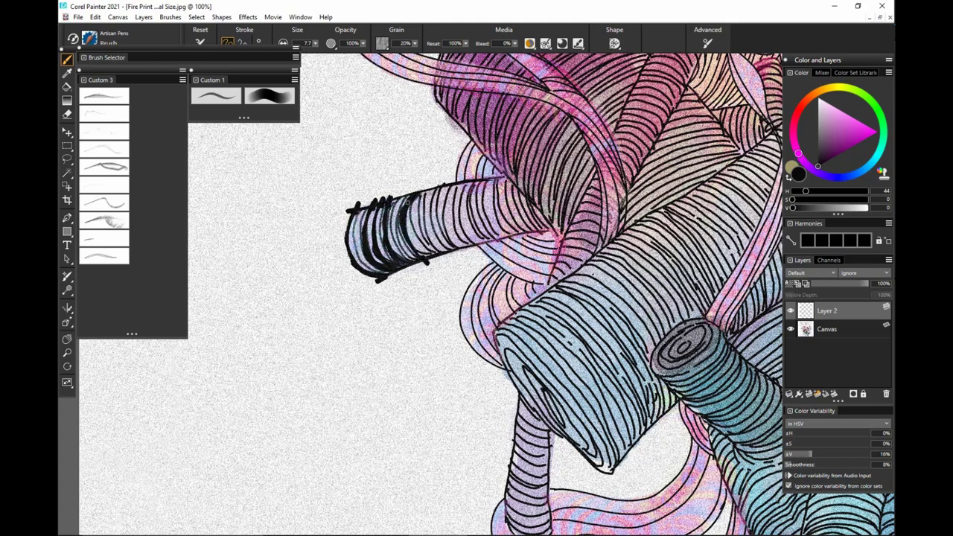
{"action": "left_click_drag", "start_coordinate": [407, 189], "coordinate": [394, 255]}
{"action": "left_click_drag", "start_coordinate": [412, 191], "coordinate": [521, 177]}
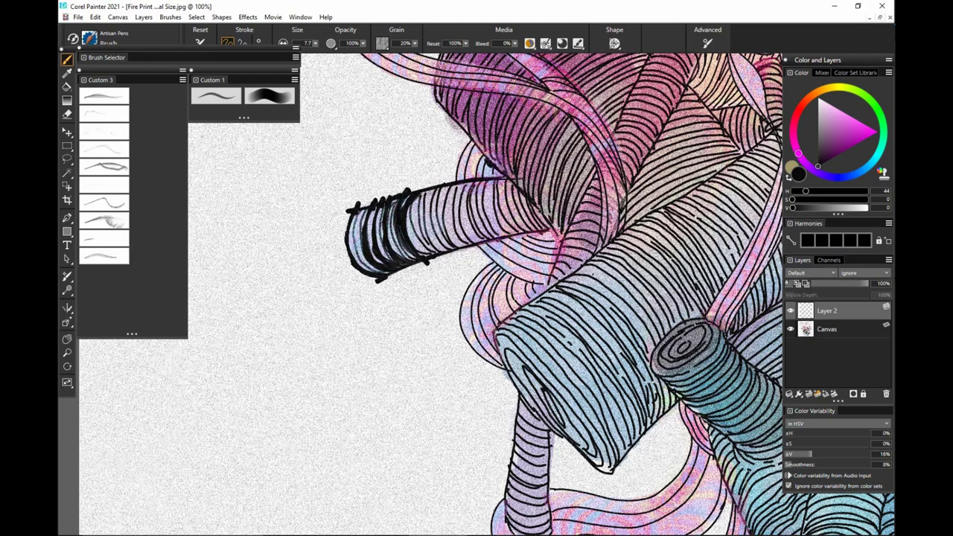
{"action": "left_click_drag", "start_coordinate": [477, 140], "coordinate": [456, 180]}
{"action": "left_click_drag", "start_coordinate": [499, 268], "coordinate": [539, 285]}
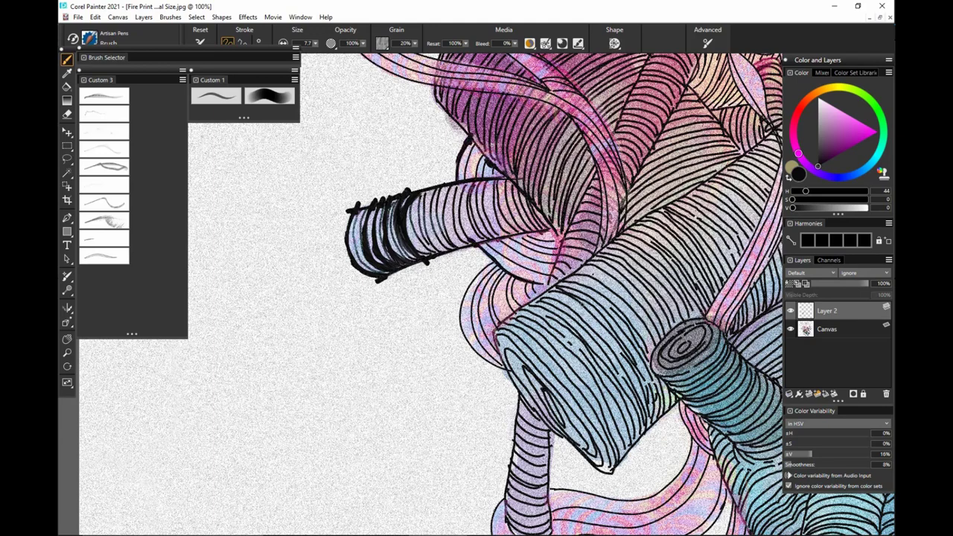
Select the Dry pen and try short sample strokes, undoing each one
{"action": "left_click", "coordinate": [110, 118]}
{"action": "mouse_move", "coordinate": [344, 420]}
{"action": "left_mouse_down"}
{"action": "mouse_move", "coordinate": [385, 387]}
{"action": "mouse_move", "coordinate": [460, 421]}
{"action": "left_mouse_up"}
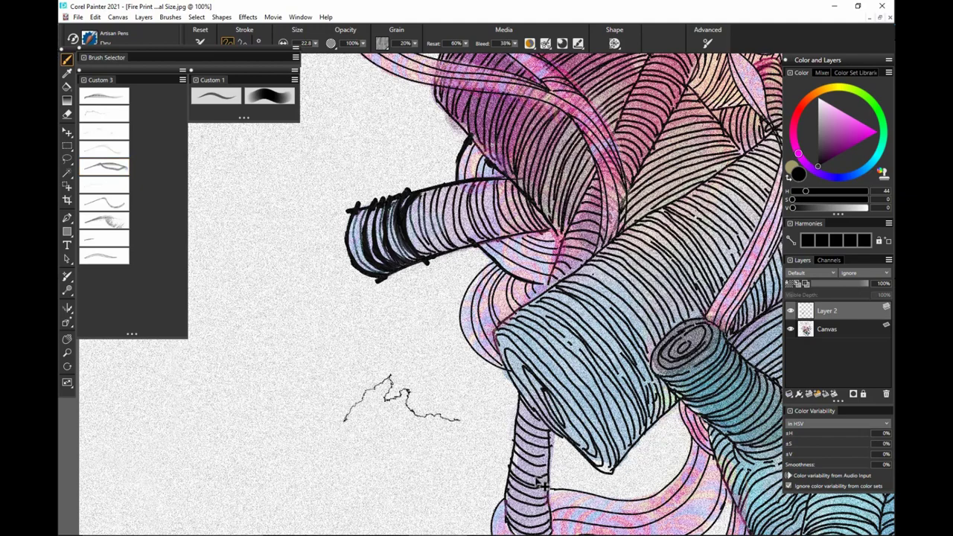
{"action": "key", "text": "ctrl+z"}
{"action": "mouse_move", "coordinate": [328, 409]}
{"action": "left_mouse_down"}
{"action": "mouse_move", "coordinate": [387, 342]}
{"action": "mouse_move", "coordinate": [491, 328]}
{"action": "left_mouse_up"}
{"action": "key", "text": "ctrl+z"}
{"action": "key", "text": "ctrl+z"}
{"action": "key", "text": "ctrl+z"}
{"action": "left_click_drag", "start_coordinate": [326, 415], "coordinate": [460, 302]}
{"action": "key", "text": "ctrl+z"}
{"action": "left_click_drag", "start_coordinate": [287, 218], "coordinate": [384, 435]}
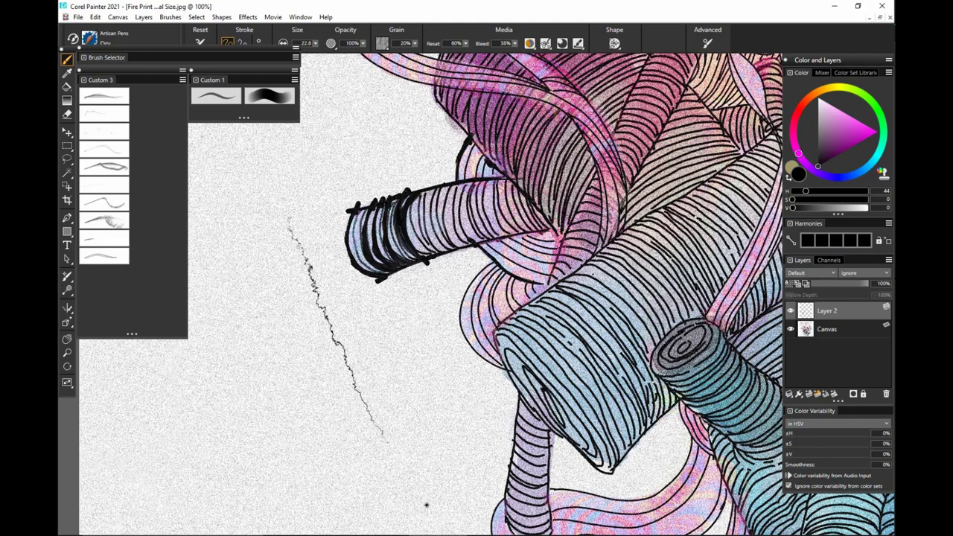
Try several long jagged Dry pen strokes down the canvas, undoing each
{"action": "key", "text": "ctrl+z"}
{"action": "left_click_drag", "start_coordinate": [312, 299], "coordinate": [403, 482]}
{"action": "key", "text": "ctrl+z"}
{"action": "left_click_drag", "start_coordinate": [298, 178], "coordinate": [354, 448]}
{"action": "key", "text": "ctrl+z"}
{"action": "mouse_move", "coordinate": [304, 179]}
{"action": "left_mouse_down"}
{"action": "mouse_move", "coordinate": [308, 294]}
{"action": "mouse_move", "coordinate": [377, 441]}
{"action": "left_mouse_up"}
{"action": "key", "text": "ctrl+z"}
{"action": "left_click_drag", "start_coordinate": [282, 148], "coordinate": [336, 496]}
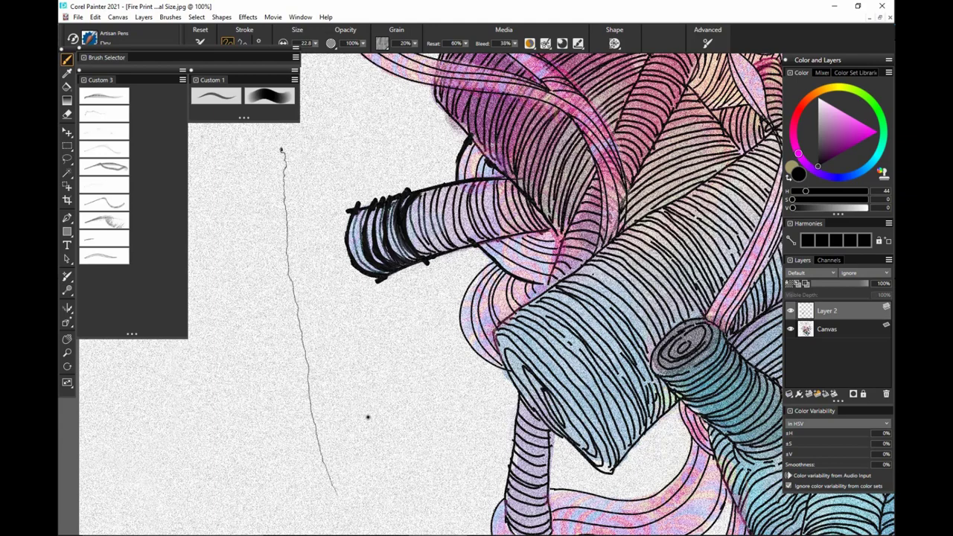
{"action": "key", "text": "ctrl+z"}
{"action": "left_click_drag", "start_coordinate": [347, 136], "coordinate": [216, 432]}
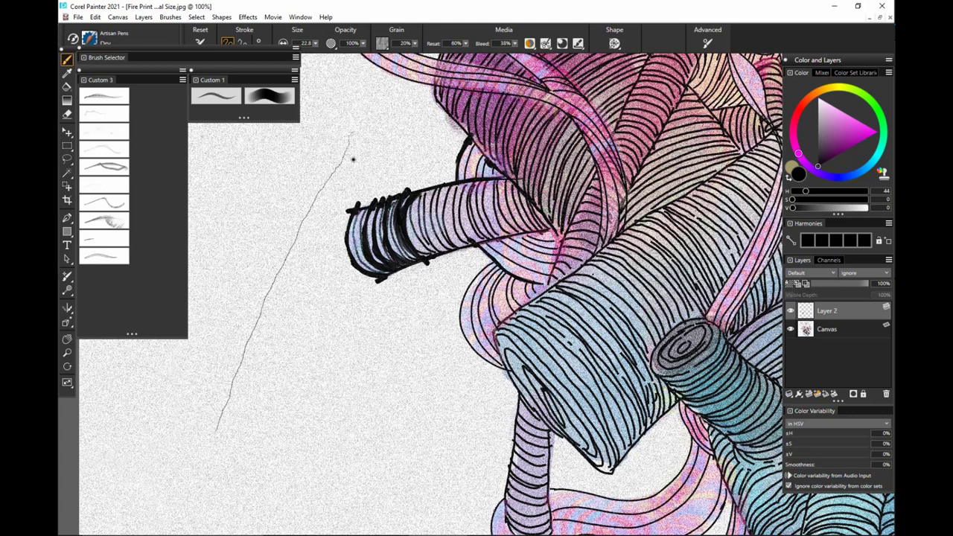
{"action": "key", "text": "ctrl+z"}
{"action": "mouse_move", "coordinate": [365, 129]}
{"action": "left_mouse_down"}
{"action": "mouse_move", "coordinate": [304, 298]}
{"action": "mouse_move", "coordinate": [412, 500]}
{"action": "left_mouse_up"}
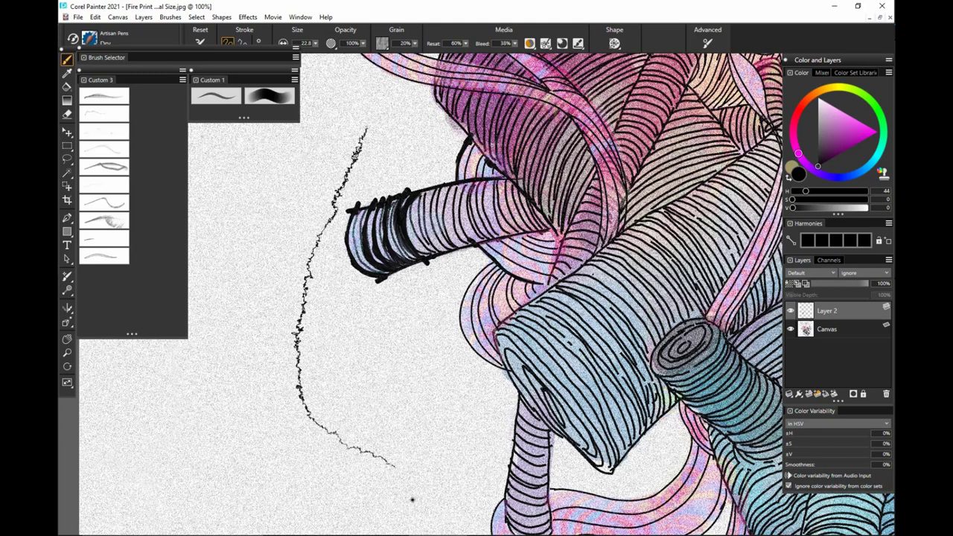
{"action": "key", "text": "ctrl+z"}
Try jagged Dry pen lines along the pink coil and blue log, then undo them
{"action": "left_click_drag", "start_coordinate": [482, 309], "coordinate": [470, 306]}
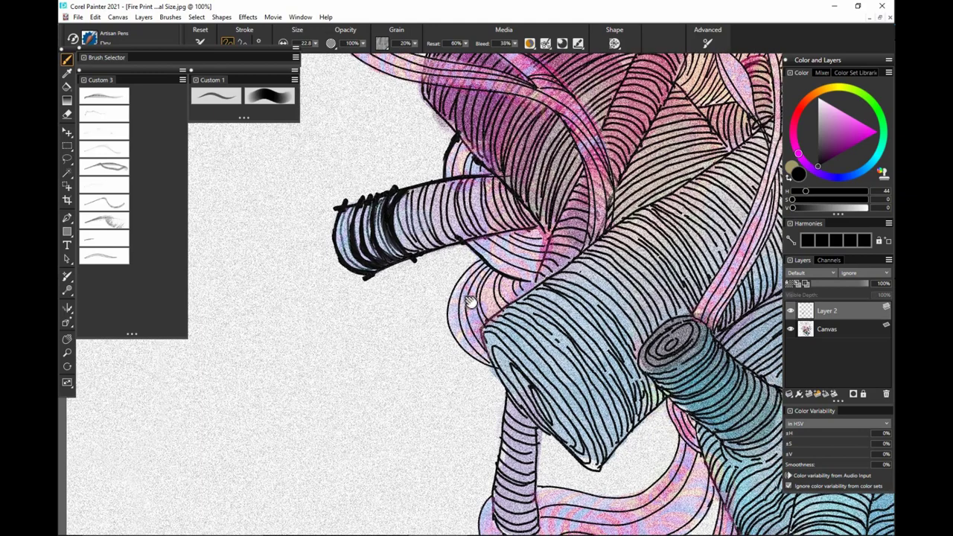
{"action": "left_click_drag", "start_coordinate": [484, 262], "coordinate": [449, 305]}
{"action": "key", "text": "ctrl+z"}
{"action": "left_click_drag", "start_coordinate": [482, 261], "coordinate": [442, 319]}
{"action": "key", "text": "ctrl+z"}
{"action": "left_click_drag", "start_coordinate": [483, 262], "coordinate": [447, 343]}
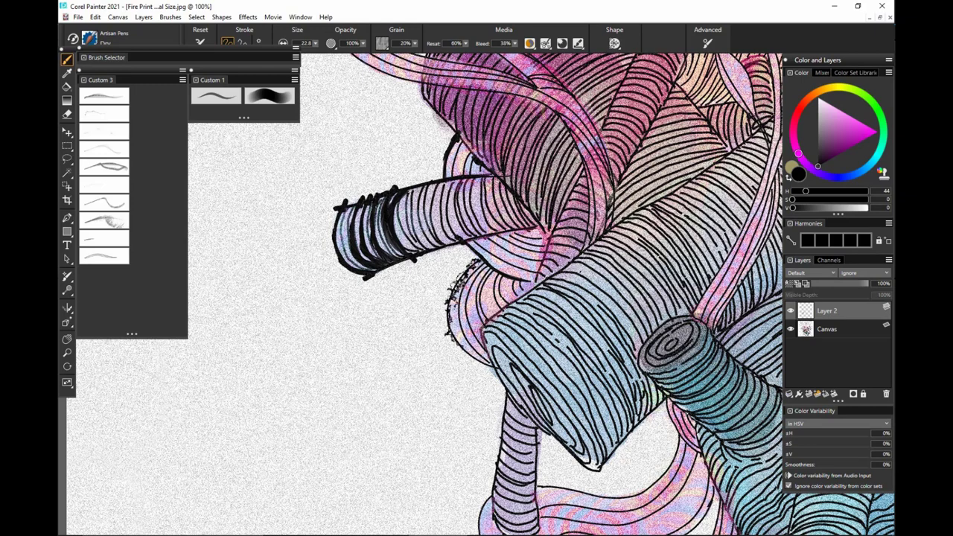
{"action": "left_click_drag", "start_coordinate": [478, 261], "coordinate": [468, 360]}
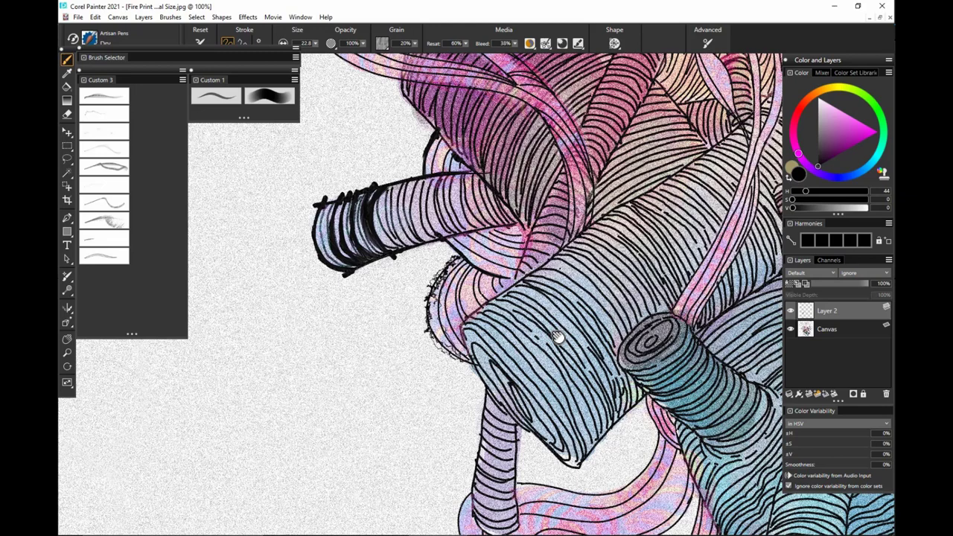
{"action": "left_click_drag", "start_coordinate": [650, 333], "coordinate": [580, 326]}
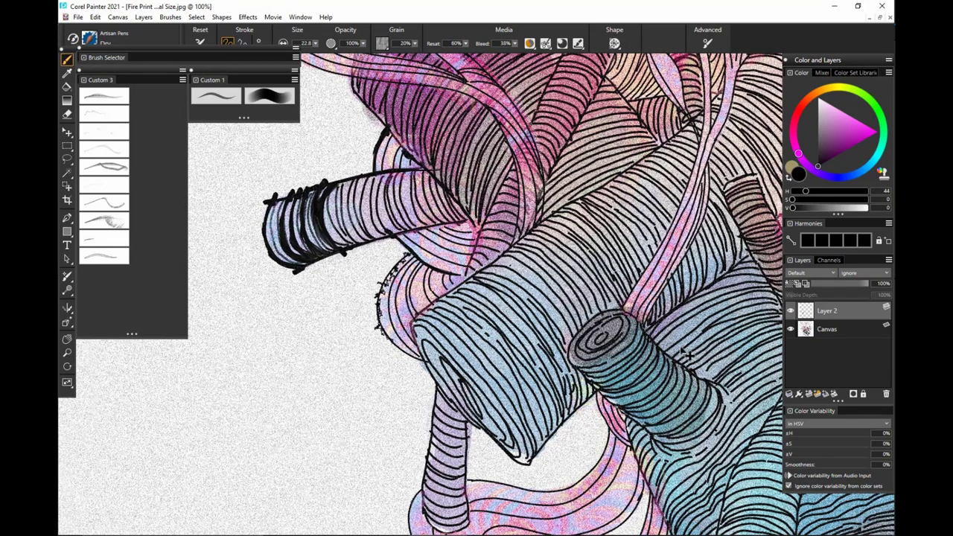
{"action": "key", "text": "ctrl+z"}
{"action": "scroll", "coordinate": [660, 372], "scroll_direction": "down", "scroll_amount": 3}
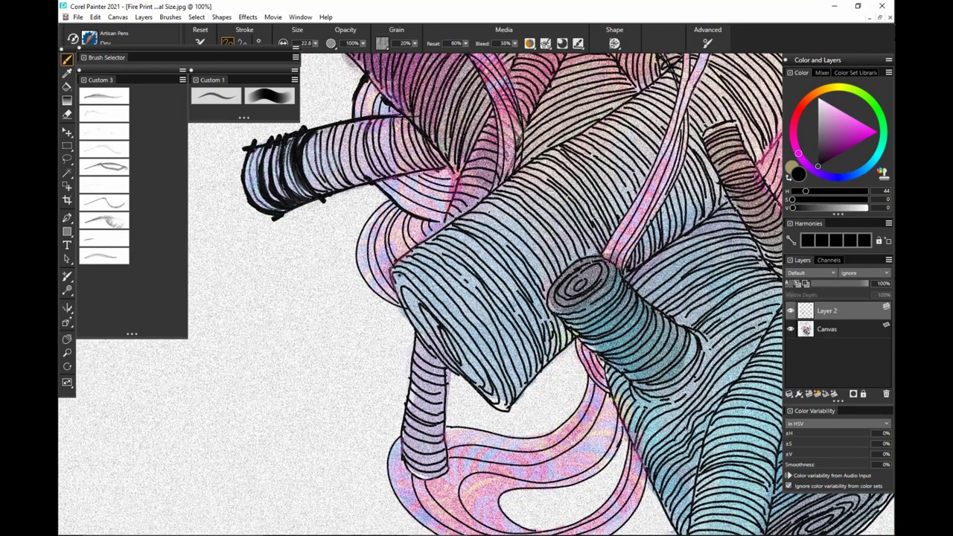
{"action": "mouse_move", "coordinate": [406, 282]}
{"action": "left_mouse_down"}
{"action": "mouse_move", "coordinate": [488, 369]}
{"action": "mouse_move", "coordinate": [469, 335]}
{"action": "mouse_move", "coordinate": [396, 268]}
{"action": "left_mouse_up"}
{"action": "key", "text": "ctrl+z"}
Sketch a small hatched, ringed log on the blank canvas left of the logs
{"action": "scroll", "coordinate": [382, 372], "scroll_direction": "left", "scroll_amount": 3}
{"action": "mouse_move", "coordinate": [331, 308]}
{"action": "left_mouse_down"}
{"action": "mouse_move", "coordinate": [323, 353]}
{"action": "mouse_move", "coordinate": [358, 365]}
{"action": "mouse_move", "coordinate": [316, 340]}
{"action": "mouse_move", "coordinate": [344, 360]}
{"action": "mouse_move", "coordinate": [364, 351]}
{"action": "mouse_move", "coordinate": [363, 368]}
{"action": "mouse_move", "coordinate": [400, 325]}
{"action": "left_mouse_up"}
{"action": "mouse_move", "coordinate": [325, 324]}
{"action": "left_mouse_down"}
{"action": "mouse_move", "coordinate": [376, 270]}
{"action": "mouse_move", "coordinate": [371, 354]}
{"action": "mouse_move", "coordinate": [364, 303]}
{"action": "mouse_move", "coordinate": [401, 301]}
{"action": "mouse_move", "coordinate": [402, 372]}
{"action": "left_mouse_up"}
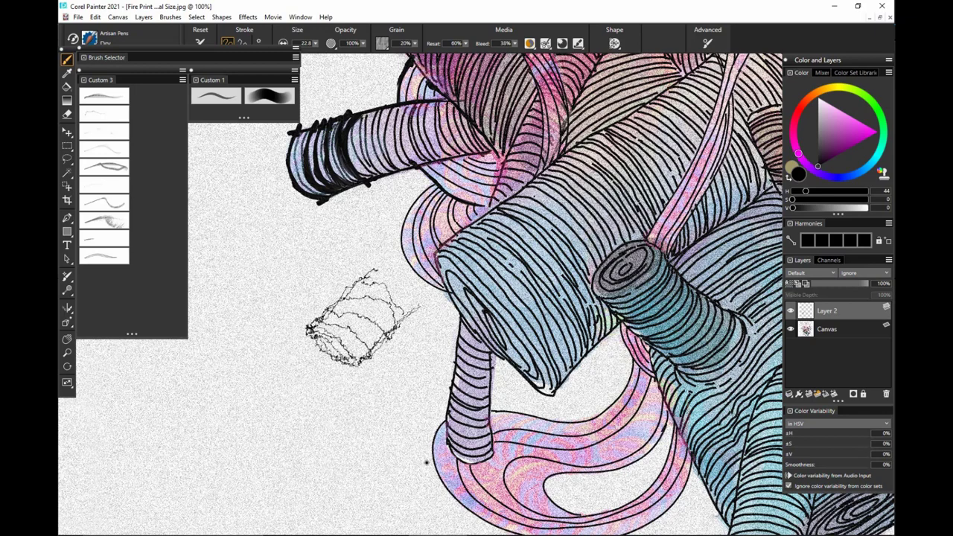
{"action": "left_click_drag", "start_coordinate": [382, 341], "coordinate": [371, 393]}
{"action": "left_click_drag", "start_coordinate": [387, 310], "coordinate": [339, 365]}
{"action": "mouse_move", "coordinate": [330, 311]}
{"action": "left_mouse_down"}
{"action": "mouse_move", "coordinate": [369, 338]}
{"action": "mouse_move", "coordinate": [388, 306]}
{"action": "left_mouse_up"}
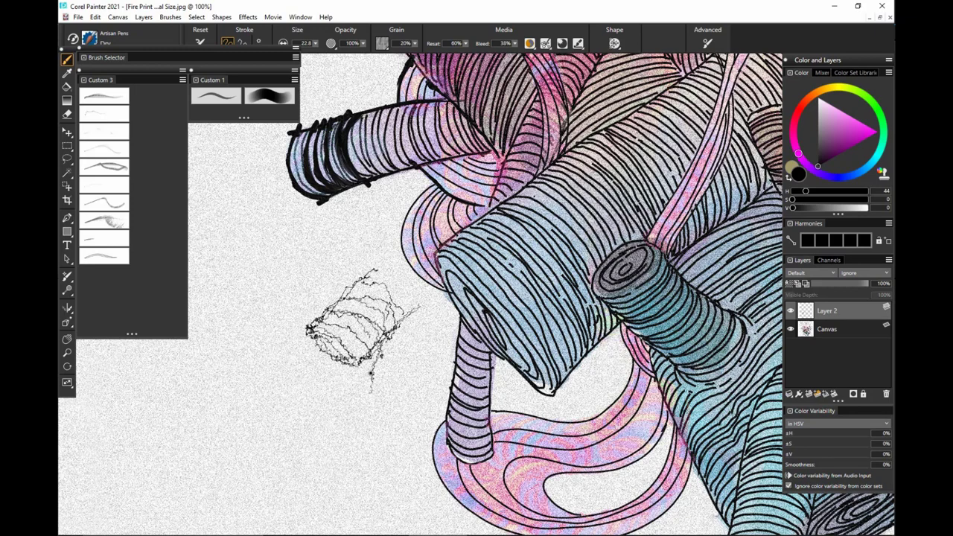
Switch to the Felt pen, clear the Dry pen sketch, and test shading on the lower log
{"action": "left_click", "coordinate": [114, 134]}
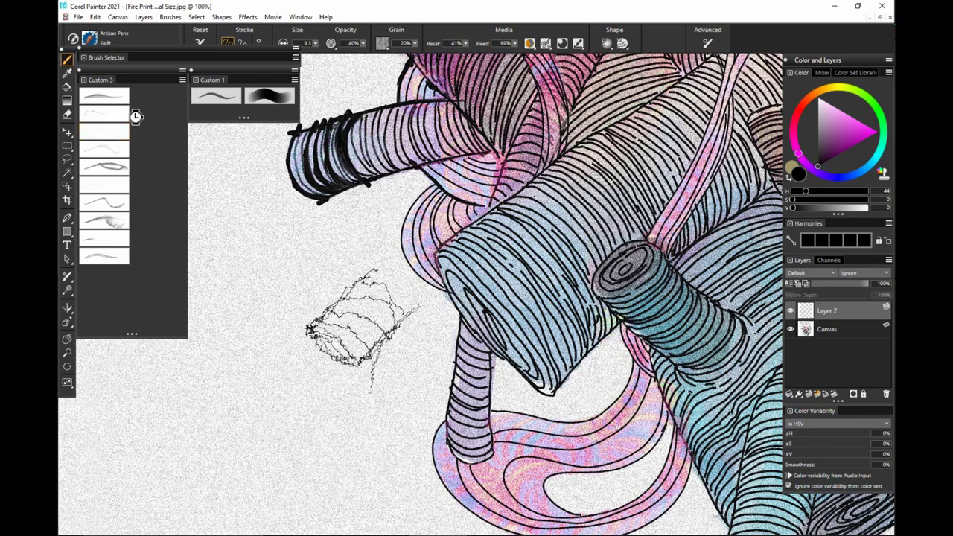
{"action": "key", "text": "z"}
{"action": "key", "text": "ctrl+z"}
{"action": "key", "text": "ctrl+z"}
{"action": "key", "text": "ctrl+z"}
{"action": "key", "text": "ctrl+z"}
{"action": "key", "text": "ctrl+z"}
{"action": "key", "text": "ctrl+z"}
{"action": "key", "text": "ctrl+z"}
{"action": "key", "text": "ctrl+z"}
{"action": "key", "text": "ctrl+z"}
{"action": "key", "text": "ctrl+z"}
{"action": "key", "text": "ctrl+z"}
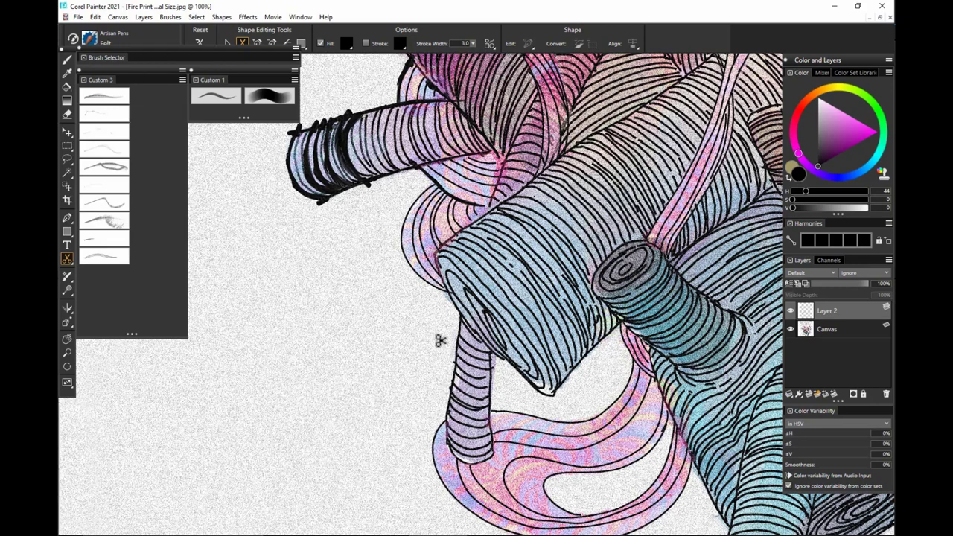
{"action": "left_click_drag", "start_coordinate": [457, 318], "coordinate": [454, 363]}
{"action": "left_click_drag", "start_coordinate": [458, 313], "coordinate": [454, 395]}
{"action": "left_click_drag", "start_coordinate": [456, 349], "coordinate": [451, 427]}
{"action": "mouse_move", "coordinate": [450, 381]}
{"action": "left_mouse_down"}
{"action": "mouse_move", "coordinate": [450, 459]}
{"action": "mouse_move", "coordinate": [478, 455]}
{"action": "left_mouse_up"}
{"action": "key", "text": "ctrl+z"}
{"action": "key", "text": "ctrl+z"}
{"action": "key", "text": "ctrl+z"}
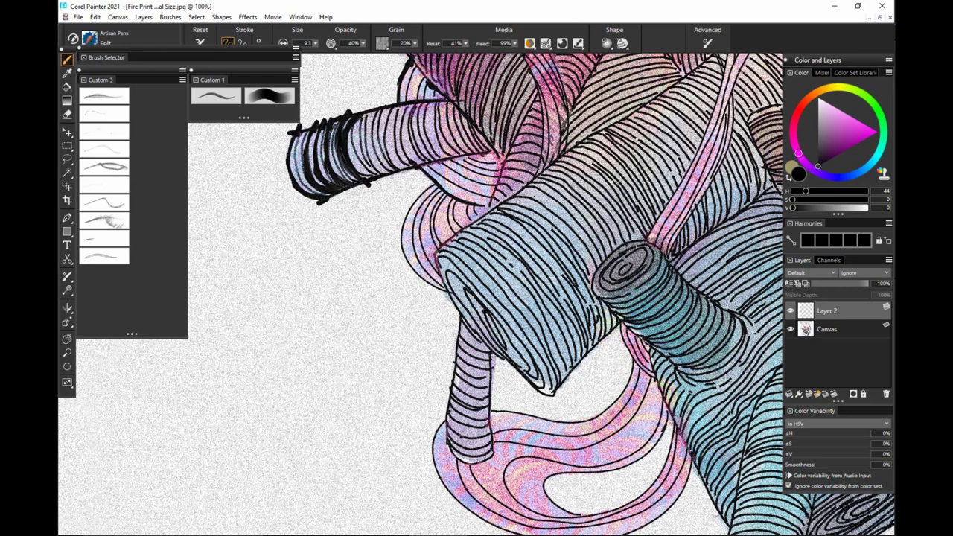
{"action": "mouse_move", "coordinate": [402, 294]}
{"action": "left_mouse_down"}
{"action": "mouse_move", "coordinate": [418, 387]}
{"action": "mouse_move", "coordinate": [408, 457]}
{"action": "mouse_move", "coordinate": [428, 498]}
{"action": "left_mouse_up"}
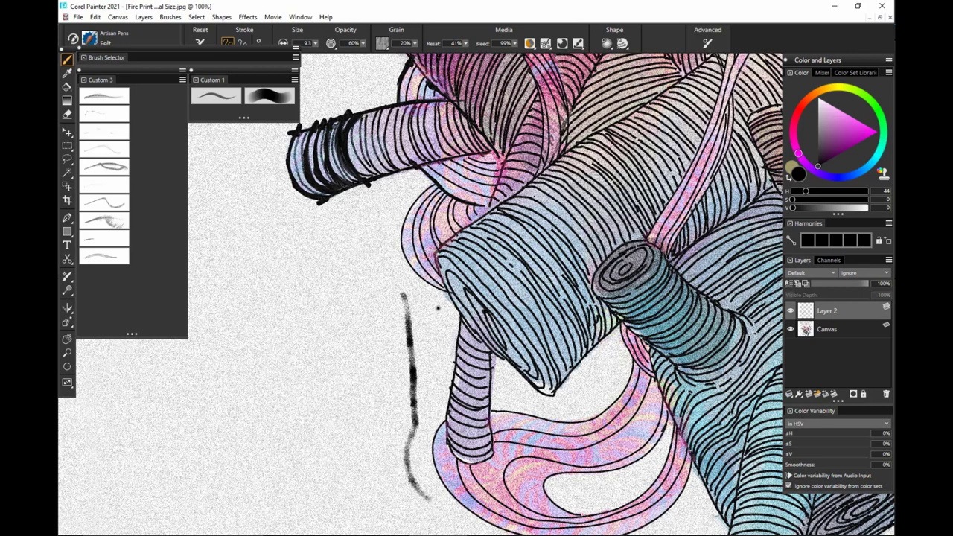
Outline both edges of the lower tube and fill it with dense black hatching
{"action": "left_click_drag", "start_coordinate": [463, 311], "coordinate": [452, 414]}
{"action": "mouse_move", "coordinate": [493, 352]}
{"action": "left_mouse_down"}
{"action": "mouse_move", "coordinate": [492, 429]}
{"action": "mouse_move", "coordinate": [446, 443]}
{"action": "mouse_move", "coordinate": [457, 463]}
{"action": "mouse_move", "coordinate": [481, 468]}
{"action": "mouse_move", "coordinate": [497, 455]}
{"action": "mouse_move", "coordinate": [491, 414]}
{"action": "mouse_move", "coordinate": [446, 420]}
{"action": "mouse_move", "coordinate": [478, 434]}
{"action": "mouse_move", "coordinate": [493, 425]}
{"action": "mouse_move", "coordinate": [462, 442]}
{"action": "mouse_move", "coordinate": [497, 441]}
{"action": "mouse_move", "coordinate": [475, 454]}
{"action": "mouse_move", "coordinate": [493, 444]}
{"action": "mouse_move", "coordinate": [489, 460]}
{"action": "left_mouse_up"}
{"action": "mouse_move", "coordinate": [450, 403]}
{"action": "left_mouse_down"}
{"action": "mouse_move", "coordinate": [474, 423]}
{"action": "mouse_move", "coordinate": [494, 422]}
{"action": "mouse_move", "coordinate": [485, 403]}
{"action": "mouse_move", "coordinate": [496, 401]}
{"action": "left_mouse_up"}
{"action": "mouse_move", "coordinate": [455, 373]}
{"action": "left_mouse_down"}
{"action": "mouse_move", "coordinate": [478, 391]}
{"action": "mouse_move", "coordinate": [494, 387]}
{"action": "left_mouse_up"}
{"action": "left_click_drag", "start_coordinate": [454, 362], "coordinate": [481, 384]}
{"action": "left_click_drag", "start_coordinate": [470, 378], "coordinate": [498, 380]}
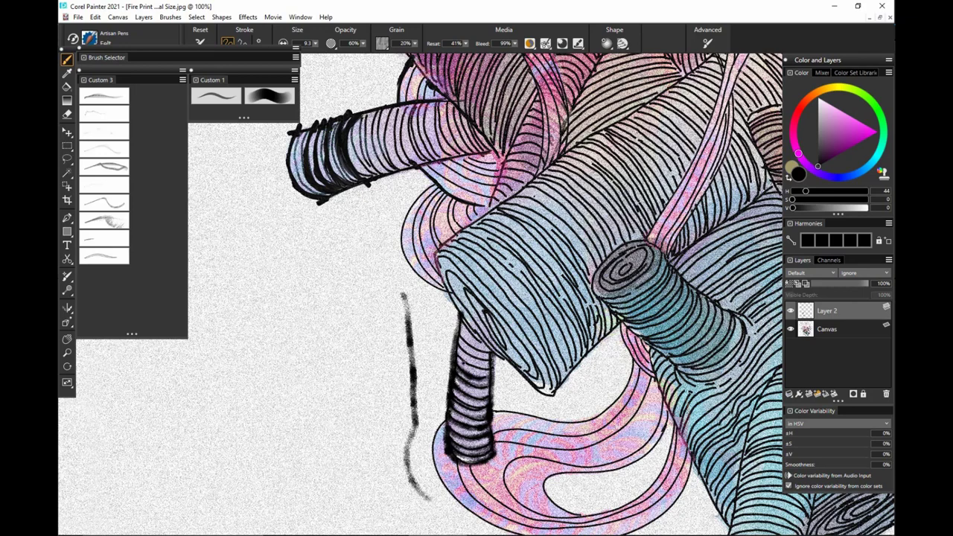
{"action": "left_click_drag", "start_coordinate": [458, 356], "coordinate": [486, 375]}
{"action": "mouse_move", "coordinate": [472, 372]}
{"action": "left_mouse_down"}
{"action": "mouse_move", "coordinate": [496, 360]}
{"action": "mouse_move", "coordinate": [487, 365]}
{"action": "left_mouse_up"}
{"action": "left_click_drag", "start_coordinate": [458, 332], "coordinate": [495, 354]}
{"action": "left_click_drag", "start_coordinate": [458, 313], "coordinate": [469, 334]}
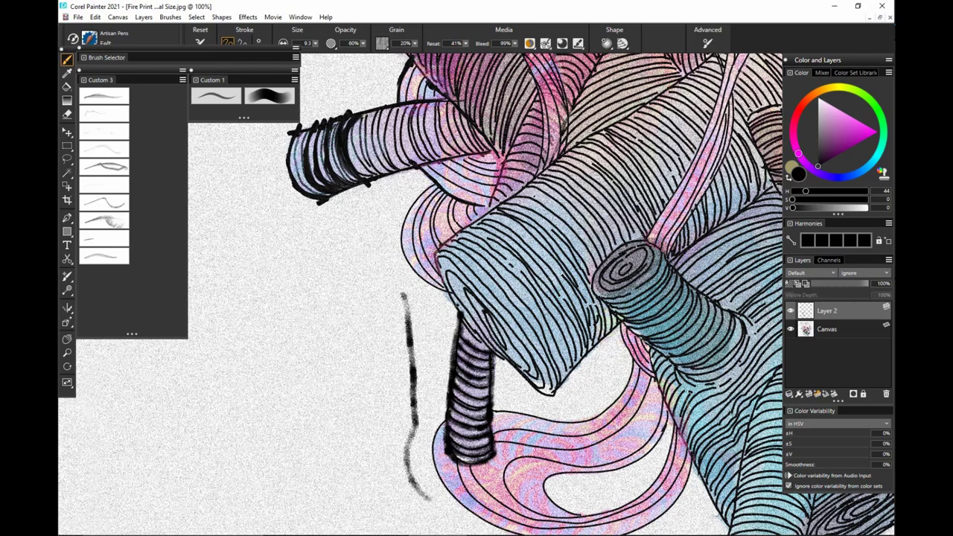
Shade the upper tube's left edge and redraw the lower tube's bottom-left edge
{"action": "mouse_move", "coordinate": [447, 286]}
{"action": "left_mouse_down"}
{"action": "mouse_move", "coordinate": [481, 341]}
{"action": "mouse_move", "coordinate": [455, 304]}
{"action": "left_mouse_up"}
{"action": "left_click_drag", "start_coordinate": [432, 248], "coordinate": [453, 300]}
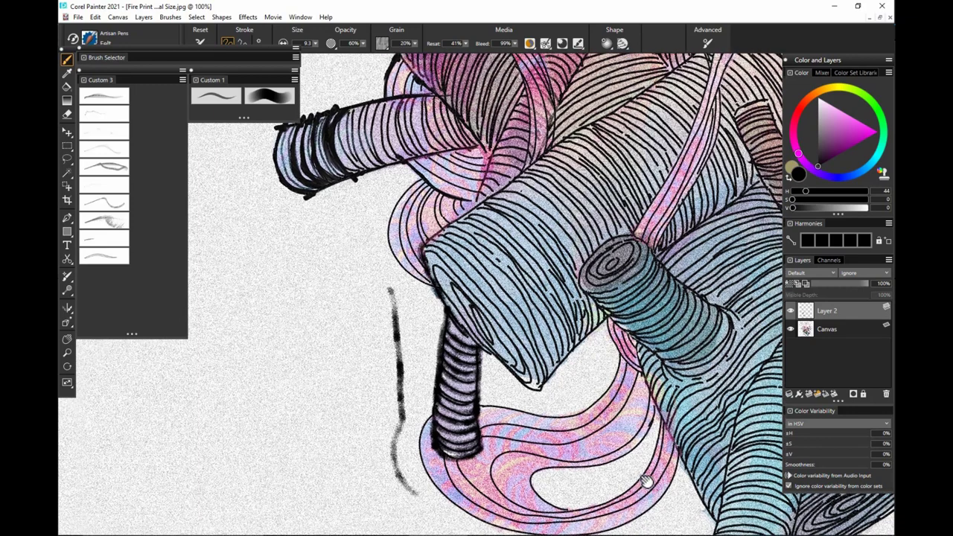
{"action": "left_click_drag", "start_coordinate": [593, 487], "coordinate": [601, 436]}
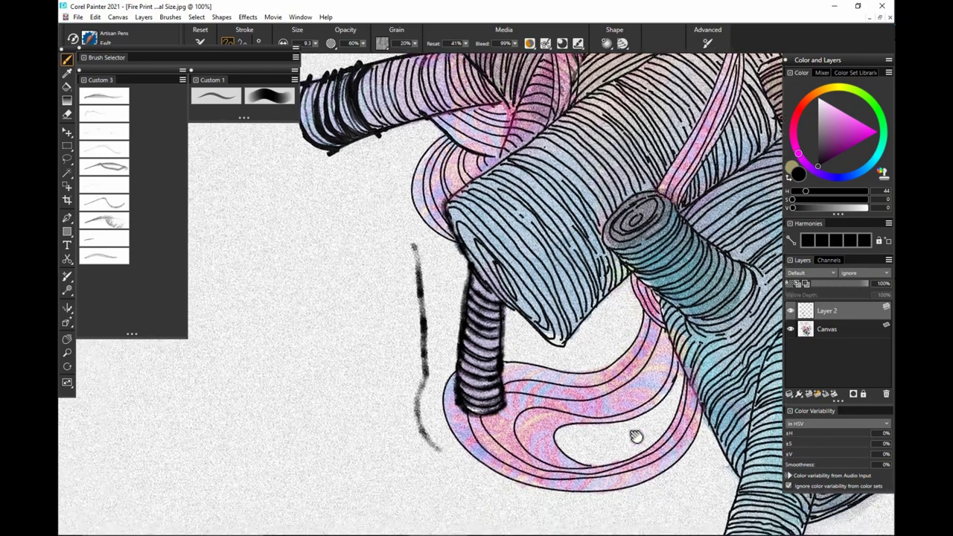
{"action": "left_click_drag", "start_coordinate": [458, 370], "coordinate": [451, 414]}
{"action": "key", "text": "ctrl+z"}
{"action": "mouse_move", "coordinate": [450, 372]}
{"action": "left_mouse_down"}
{"action": "mouse_move", "coordinate": [447, 421]}
{"action": "mouse_move", "coordinate": [482, 459]}
{"action": "left_mouse_up"}
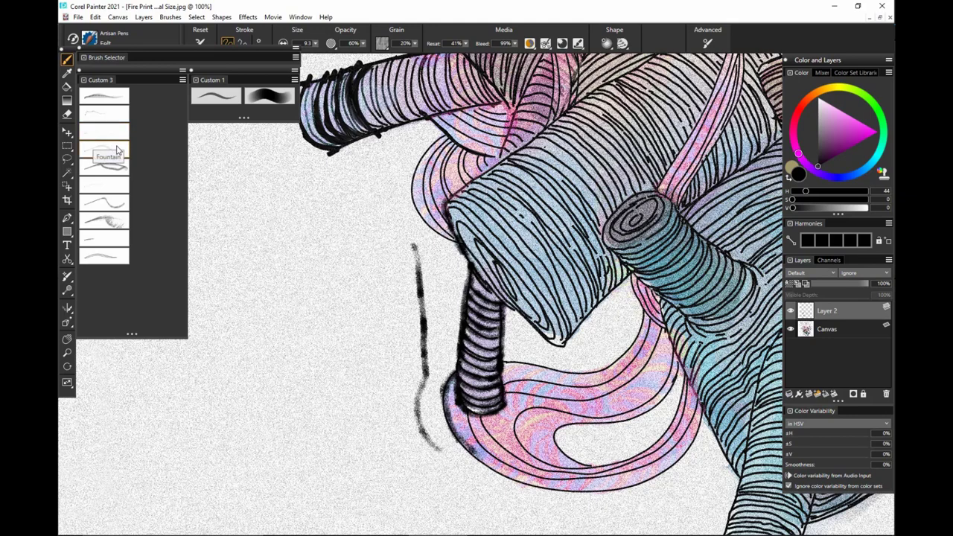
Select the Fountain pen and try test strokes, including arches left of the tube
{"action": "left_click", "coordinate": [113, 132]}
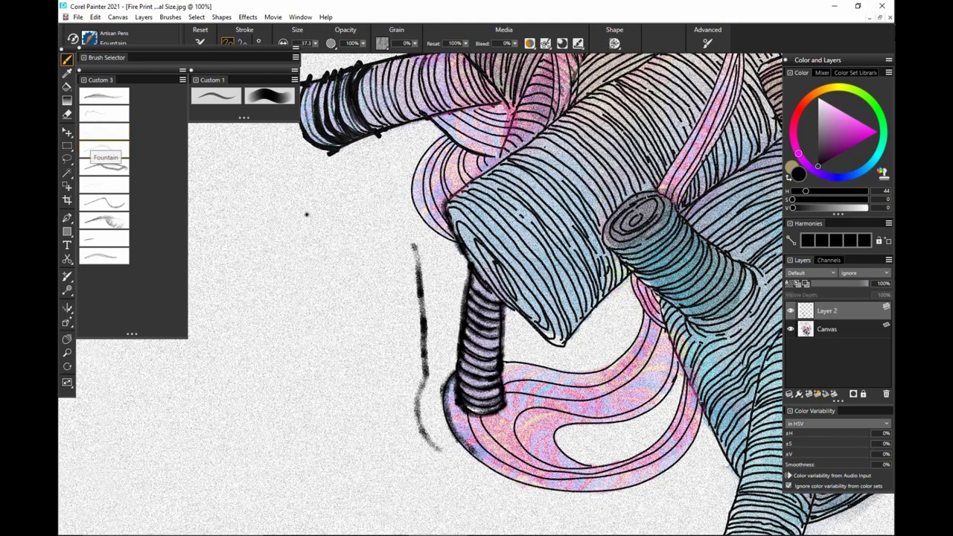
{"action": "mouse_move", "coordinate": [344, 279]}
{"action": "left_mouse_down"}
{"action": "mouse_move", "coordinate": [328, 445]}
{"action": "mouse_move", "coordinate": [387, 433]}
{"action": "left_mouse_up"}
{"action": "key", "text": "ctrl+z"}
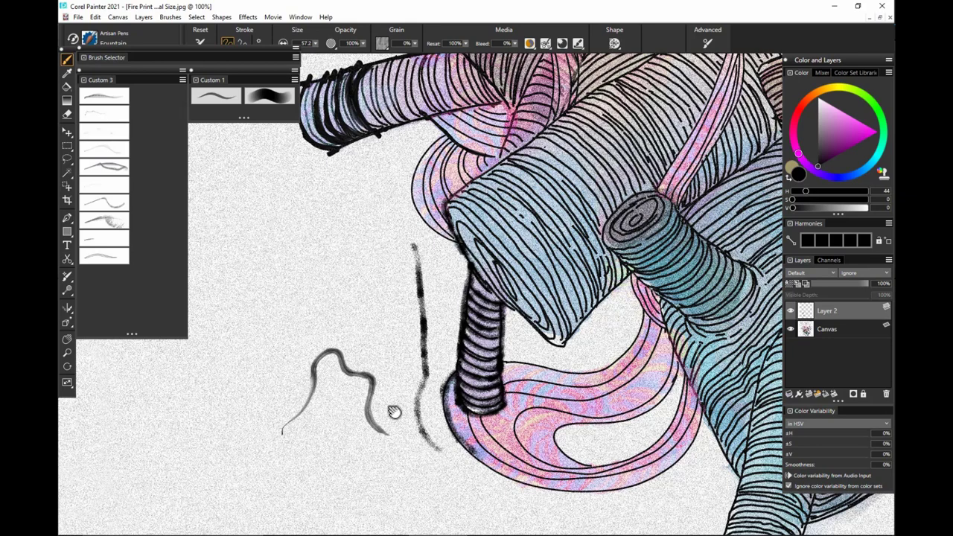
{"action": "left_click_drag", "start_coordinate": [385, 415], "coordinate": [425, 350]}
{"action": "key", "text": "ctrl+z"}
{"action": "mouse_move", "coordinate": [279, 348]}
{"action": "left_mouse_down"}
{"action": "mouse_move", "coordinate": [312, 370]}
{"action": "mouse_move", "coordinate": [330, 270]}
{"action": "mouse_move", "coordinate": [408, 391]}
{"action": "left_mouse_up"}
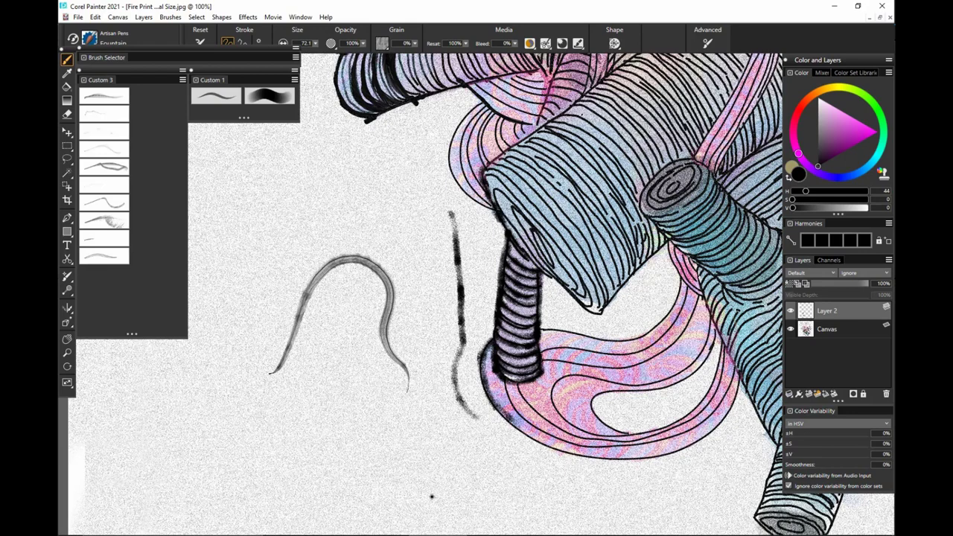
{"action": "mouse_move", "coordinate": [286, 367]}
{"action": "left_mouse_down"}
{"action": "mouse_move", "coordinate": [411, 378]}
{"action": "mouse_move", "coordinate": [392, 443]}
{"action": "left_mouse_up"}
{"action": "mouse_move", "coordinate": [411, 388]}
{"action": "left_mouse_down"}
{"action": "mouse_move", "coordinate": [405, 453]}
{"action": "mouse_move", "coordinate": [428, 496]}
{"action": "mouse_move", "coordinate": [442, 439]}
{"action": "left_mouse_up"}
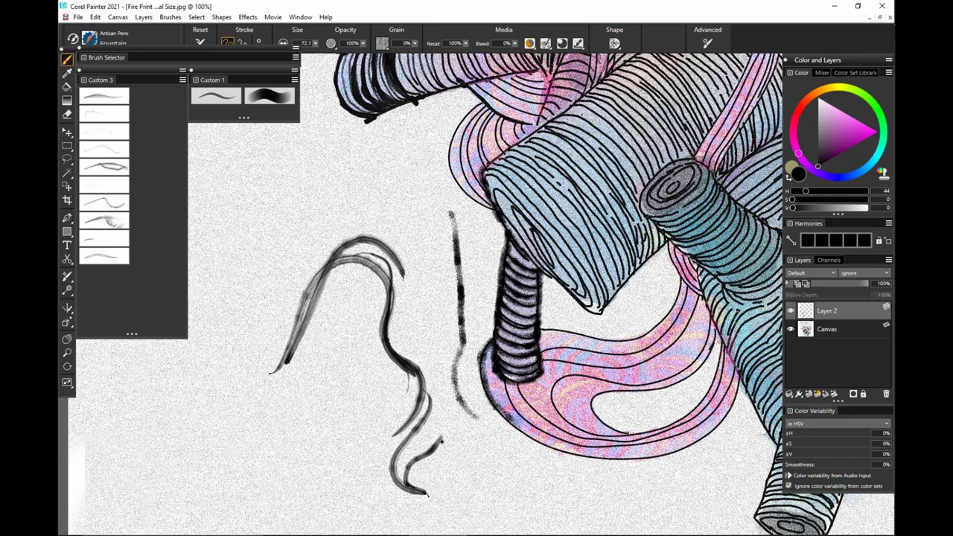
Undo the test strokes and outline the lower log end's left edge and rim in black
{"action": "left_click_drag", "start_coordinate": [661, 435], "coordinate": [522, 406]}
{"action": "key", "text": "ctrl+z"}
{"action": "key", "text": "ctrl+z"}
{"action": "key", "text": "ctrl+z"}
{"action": "key", "text": "ctrl+z"}
{"action": "key", "text": "ctrl+z"}
{"action": "mouse_move", "coordinate": [649, 460]}
{"action": "left_mouse_down"}
{"action": "mouse_move", "coordinate": [564, 296]}
{"action": "mouse_move", "coordinate": [538, 305]}
{"action": "left_mouse_up"}
{"action": "key", "text": "ctrl+z"}
{"action": "mouse_move", "coordinate": [562, 258]}
{"action": "left_mouse_down"}
{"action": "mouse_move", "coordinate": [532, 324]}
{"action": "mouse_move", "coordinate": [539, 352]}
{"action": "mouse_move", "coordinate": [558, 366]}
{"action": "mouse_move", "coordinate": [592, 368]}
{"action": "left_mouse_up"}
{"action": "key", "text": "ctrl+z"}
{"action": "key", "text": "ctrl+z"}
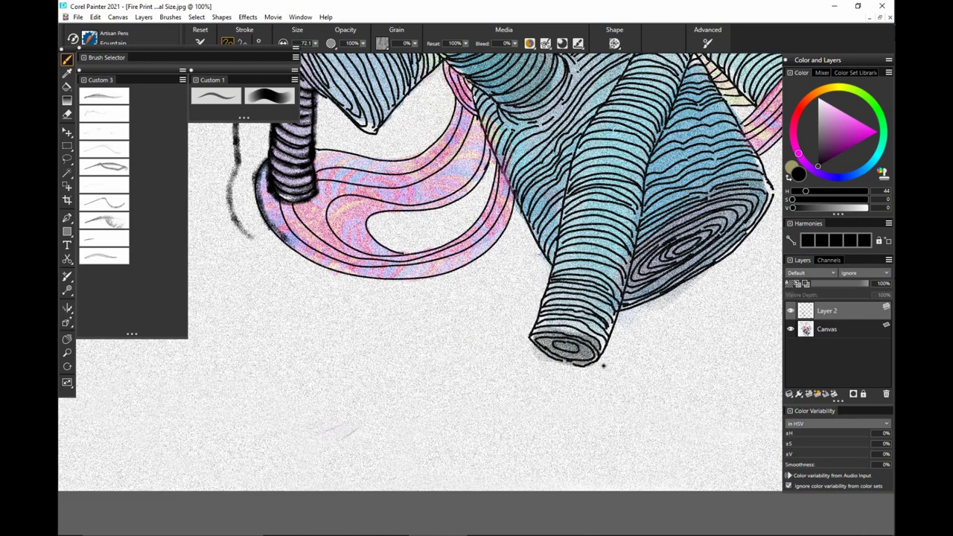
{"action": "mouse_move", "coordinate": [560, 259]}
{"action": "left_mouse_down"}
{"action": "mouse_move", "coordinate": [534, 331]}
{"action": "mouse_move", "coordinate": [537, 350]}
{"action": "mouse_move", "coordinate": [560, 366]}
{"action": "left_mouse_up"}
{"action": "left_click_drag", "start_coordinate": [625, 316], "coordinate": [597, 367]}
Draw a new small log end with an ellipse, inner ring, top outline and contour rings
{"action": "mouse_move", "coordinate": [496, 286]}
{"action": "left_mouse_down"}
{"action": "mouse_move", "coordinate": [456, 352]}
{"action": "mouse_move", "coordinate": [509, 379]}
{"action": "left_mouse_up"}
{"action": "left_click_drag", "start_coordinate": [461, 344], "coordinate": [510, 378]}
{"action": "mouse_move", "coordinate": [460, 349]}
{"action": "left_mouse_down"}
{"action": "mouse_move", "coordinate": [494, 372]}
{"action": "mouse_move", "coordinate": [480, 364]}
{"action": "mouse_move", "coordinate": [531, 344]}
{"action": "left_mouse_up"}
{"action": "mouse_move", "coordinate": [472, 328]}
{"action": "left_mouse_down"}
{"action": "mouse_move", "coordinate": [521, 350]}
{"action": "mouse_move", "coordinate": [465, 337]}
{"action": "mouse_move", "coordinate": [514, 324]}
{"action": "mouse_move", "coordinate": [531, 350]}
{"action": "left_mouse_up"}
{"action": "mouse_move", "coordinate": [490, 312]}
{"action": "left_mouse_down"}
{"action": "mouse_move", "coordinate": [526, 318]}
{"action": "mouse_move", "coordinate": [532, 332]}
{"action": "mouse_move", "coordinate": [525, 292]}
{"action": "mouse_move", "coordinate": [537, 313]}
{"action": "left_mouse_up"}
{"action": "left_click_drag", "start_coordinate": [469, 338], "coordinate": [484, 352]}
Zoom closer and extend the small log's top outline with short strokes
{"action": "key", "text": "ctrl+plus"}
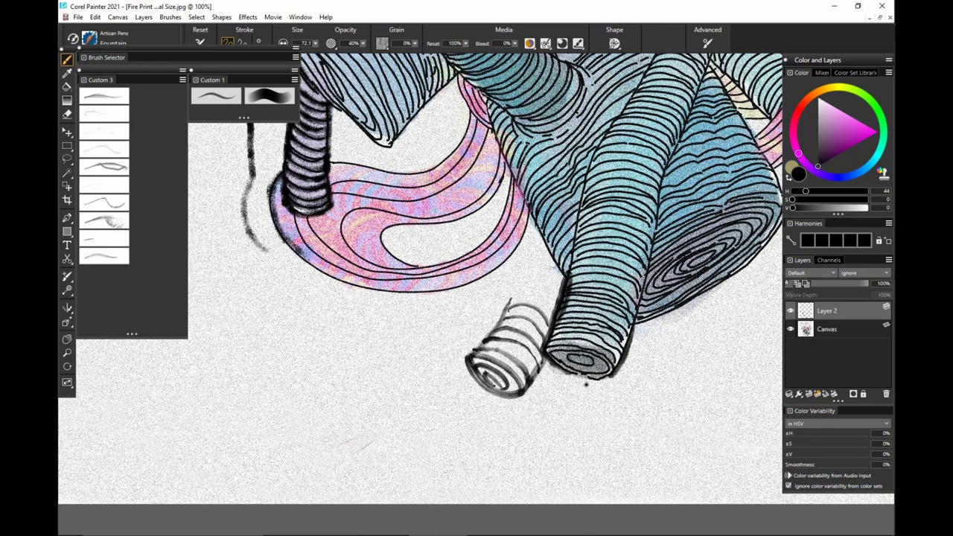
{"action": "scroll", "coordinate": [421, 290], "scroll_direction": "up", "scroll_amount": 2}
{"action": "mouse_move", "coordinate": [504, 317]}
{"action": "left_mouse_down"}
{"action": "mouse_move", "coordinate": [545, 332]}
{"action": "mouse_move", "coordinate": [548, 307]}
{"action": "mouse_move", "coordinate": [557, 313]}
{"action": "mouse_move", "coordinate": [540, 289]}
{"action": "mouse_move", "coordinate": [551, 302]}
{"action": "left_mouse_up"}
{"action": "scroll", "coordinate": [522, 294], "scroll_direction": "up", "scroll_amount": 1}
{"action": "mouse_move", "coordinate": [551, 304]}
{"action": "left_mouse_down"}
{"action": "mouse_move", "coordinate": [560, 325]}
{"action": "mouse_move", "coordinate": [543, 302]}
{"action": "left_mouse_up"}
{"action": "scroll", "coordinate": [525, 309], "scroll_direction": "up", "scroll_amount": 1}
{"action": "scroll", "coordinate": [525, 309], "scroll_direction": "up", "scroll_amount": 1}
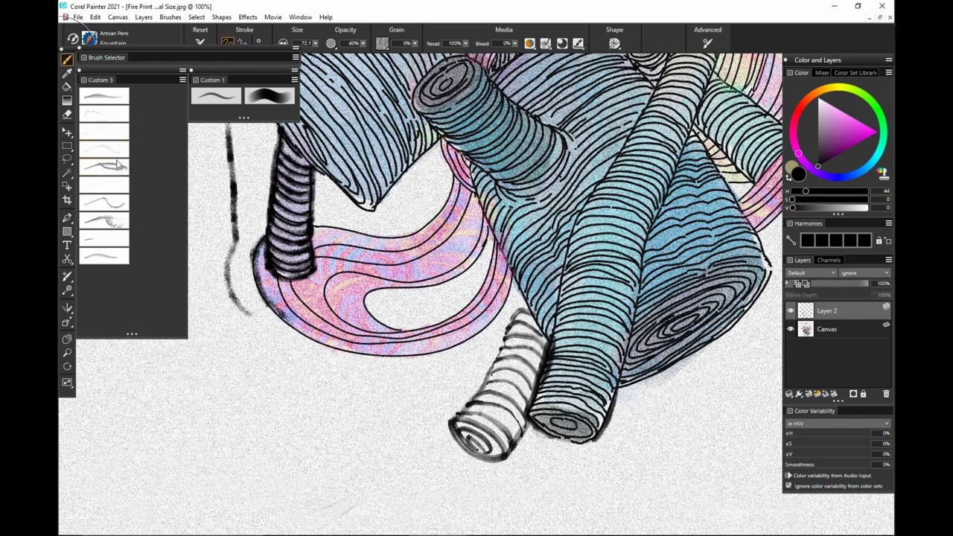
Load the Glitter pen with pink sampled from the drawing and test it on blank canvas
{"action": "left_click", "coordinate": [108, 167]}
{"action": "left_click_drag", "start_coordinate": [678, 386], "coordinate": [636, 395]}
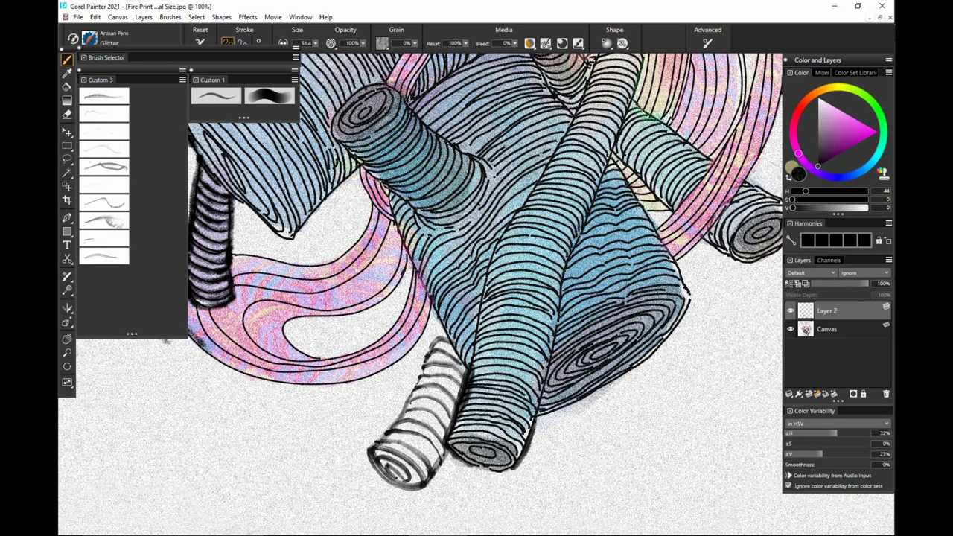
{"action": "left_click_drag", "start_coordinate": [717, 297], "coordinate": [664, 357]}
{"action": "left_click", "coordinate": [662, 355], "text": "alt"}
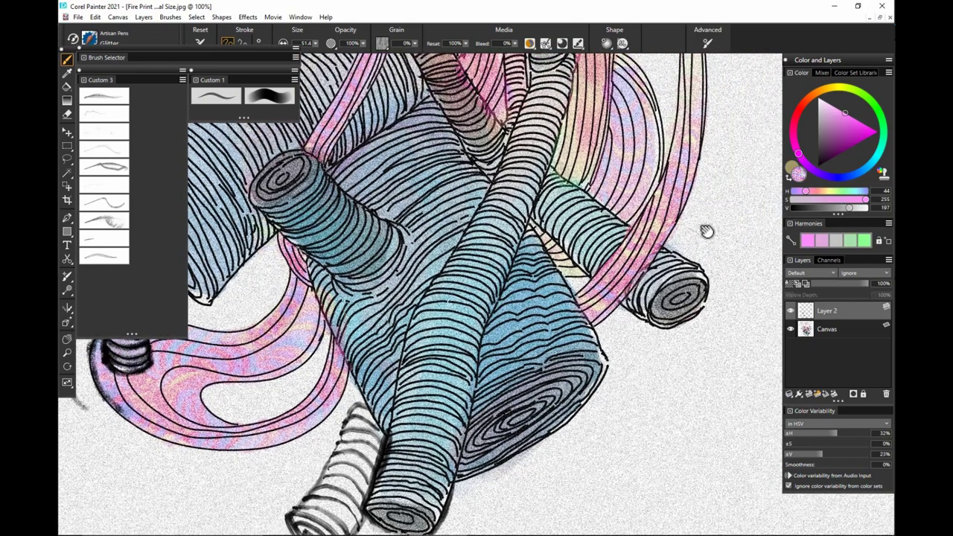
{"action": "left_click_drag", "start_coordinate": [708, 238], "coordinate": [698, 320]}
{"action": "left_click_drag", "start_coordinate": [709, 255], "coordinate": [617, 300]}
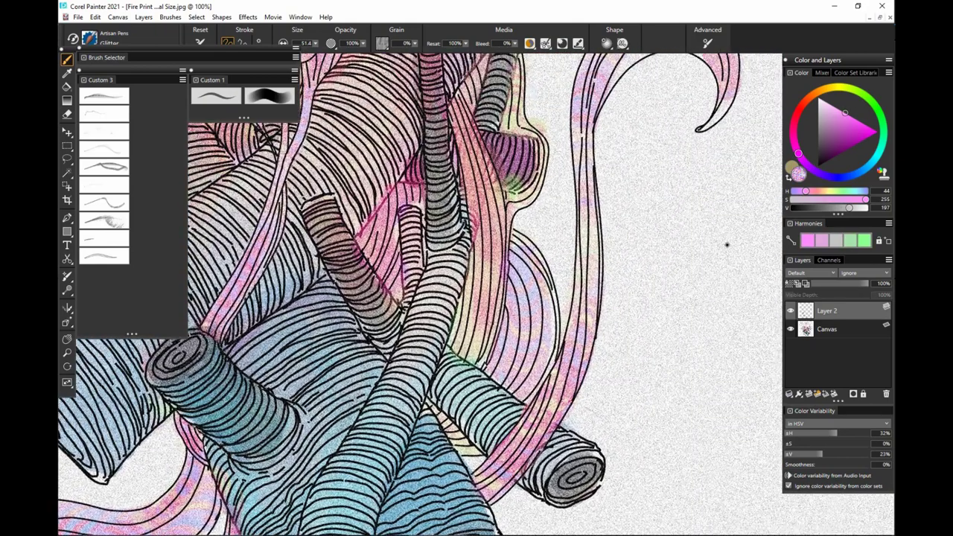
{"action": "left_click_drag", "start_coordinate": [719, 268], "coordinate": [623, 191]}
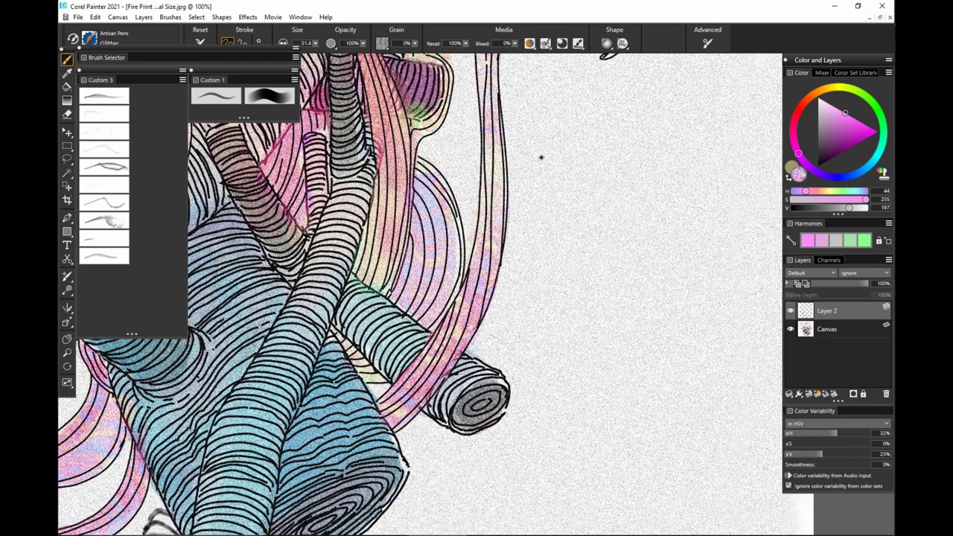
{"action": "left_click_drag", "start_coordinate": [554, 366], "coordinate": [600, 346]}
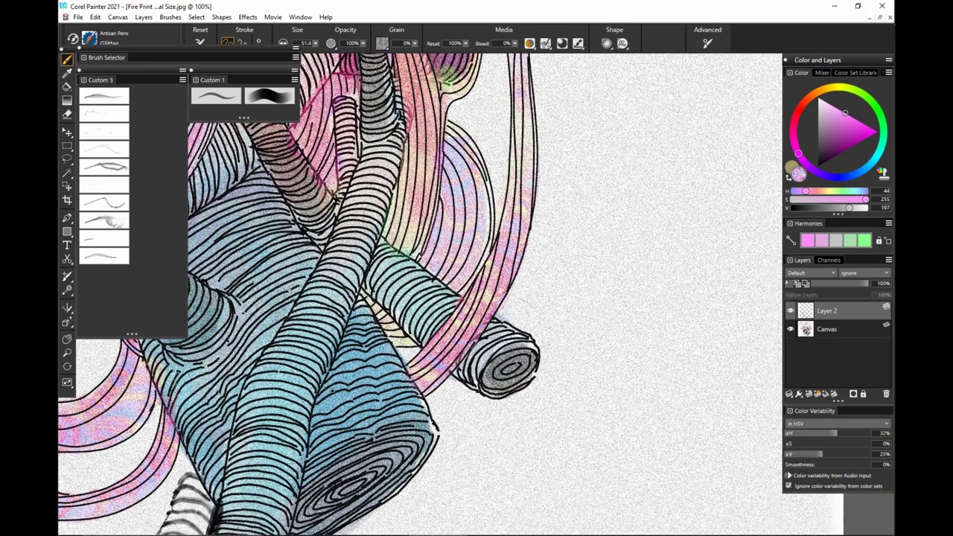
{"action": "left_click_drag", "start_coordinate": [577, 299], "coordinate": [634, 328]}
{"action": "key", "text": "ctrl+z"}
Test magenta and purple colours, undo the strokes, and settle on blue
{"action": "left_click", "coordinate": [865, 138]}
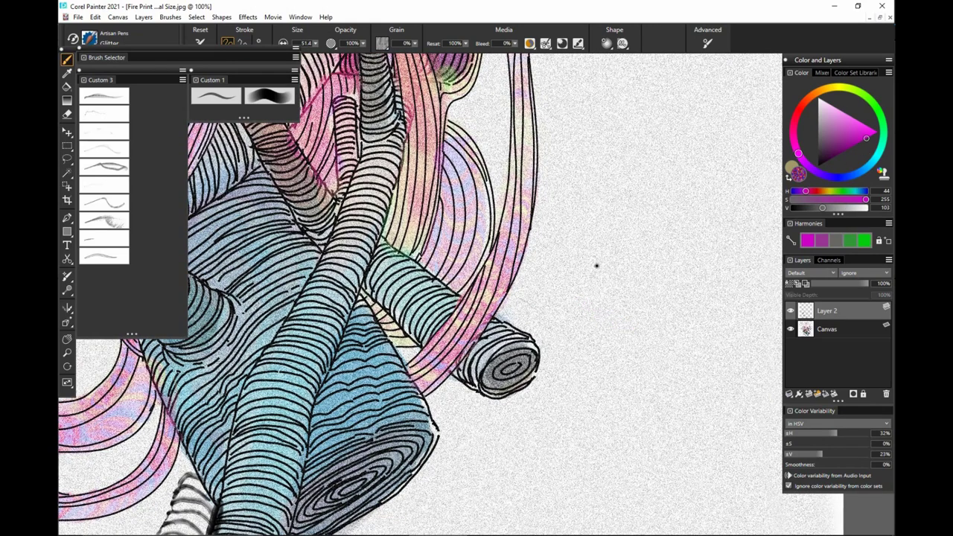
{"action": "left_click_drag", "start_coordinate": [596, 260], "coordinate": [685, 278]}
{"action": "key", "text": "ctrl+z"}
{"action": "left_click_drag", "start_coordinate": [606, 293], "coordinate": [668, 302]}
{"action": "key", "text": "ctrl+z"}
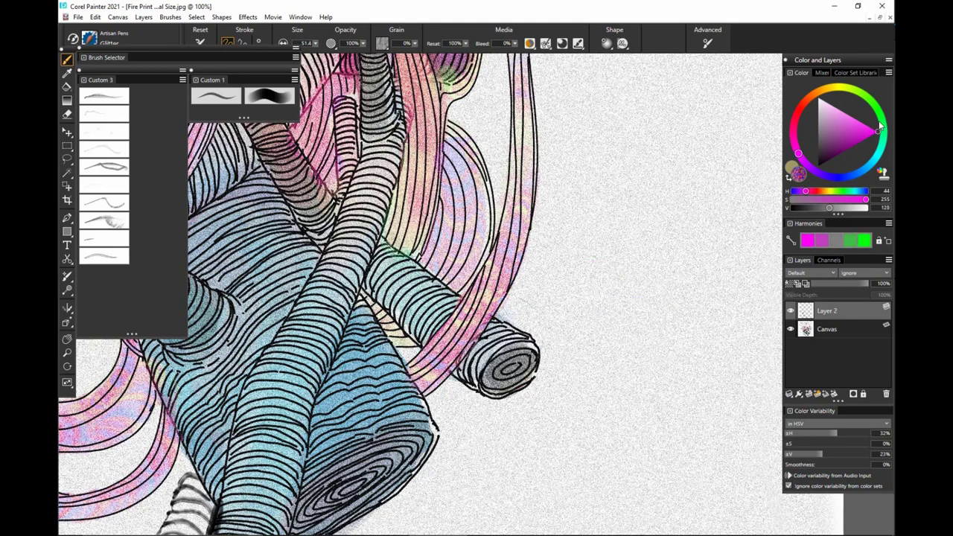
{"action": "mouse_move", "coordinate": [866, 139]}
{"action": "left_mouse_down"}
{"action": "mouse_move", "coordinate": [868, 126]}
{"action": "mouse_move", "coordinate": [841, 153]}
{"action": "left_mouse_up"}
{"action": "left_click_drag", "start_coordinate": [595, 306], "coordinate": [648, 359]}
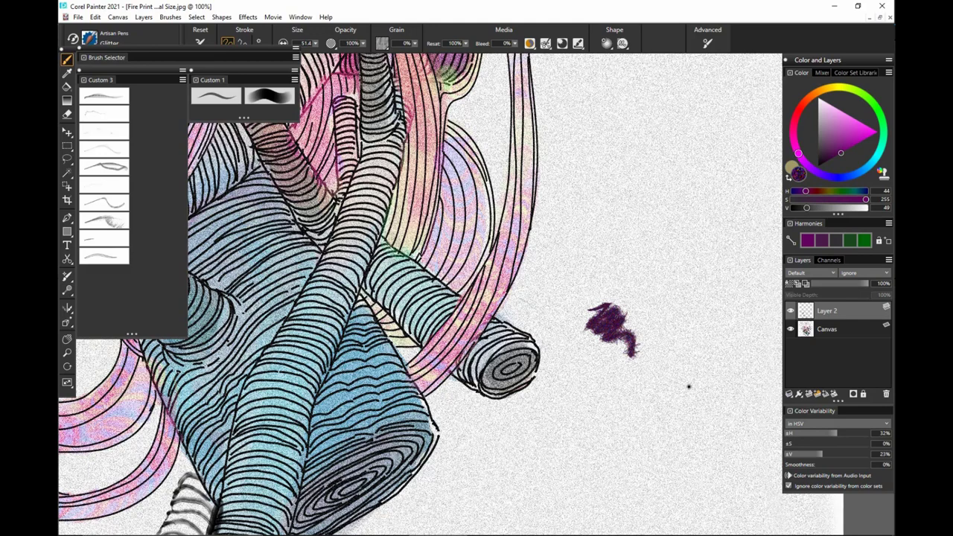
{"action": "key", "text": "ctrl+z"}
Set the painting colour to a slightly darkened blue
{"action": "left_click", "coordinate": [859, 173]}
{"action": "left_click", "coordinate": [858, 113]}
{"action": "left_click_drag", "start_coordinate": [858, 116], "coordinate": [869, 116]}
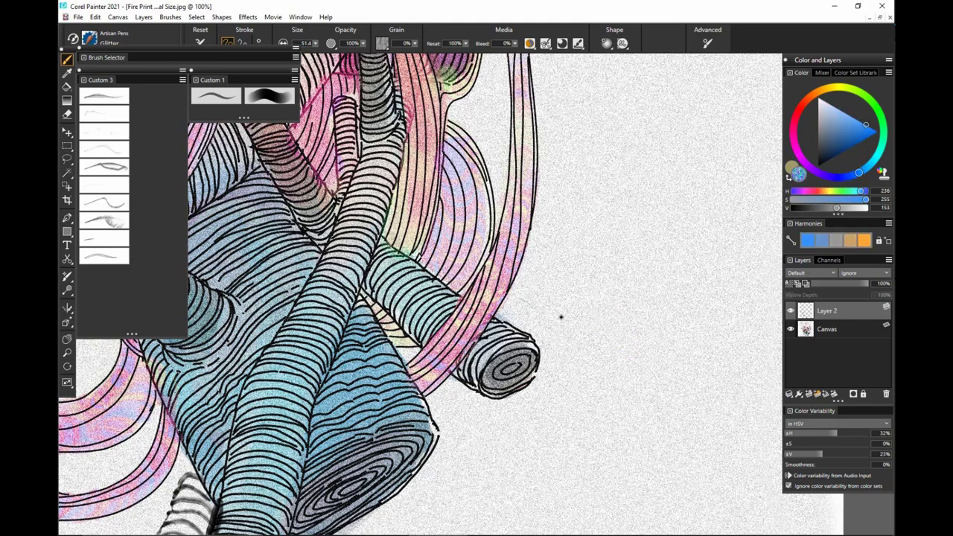
Sketch a blue cylinder wrapped in ring hatching beside the lower-left log
{"action": "left_click_drag", "start_coordinate": [542, 308], "coordinate": [603, 330]}
{"action": "key", "text": "ctrl+z"}
{"action": "mouse_move", "coordinate": [544, 307]}
{"action": "left_mouse_down"}
{"action": "mouse_move", "coordinate": [620, 350]}
{"action": "mouse_move", "coordinate": [644, 309]}
{"action": "mouse_move", "coordinate": [577, 280]}
{"action": "left_mouse_up"}
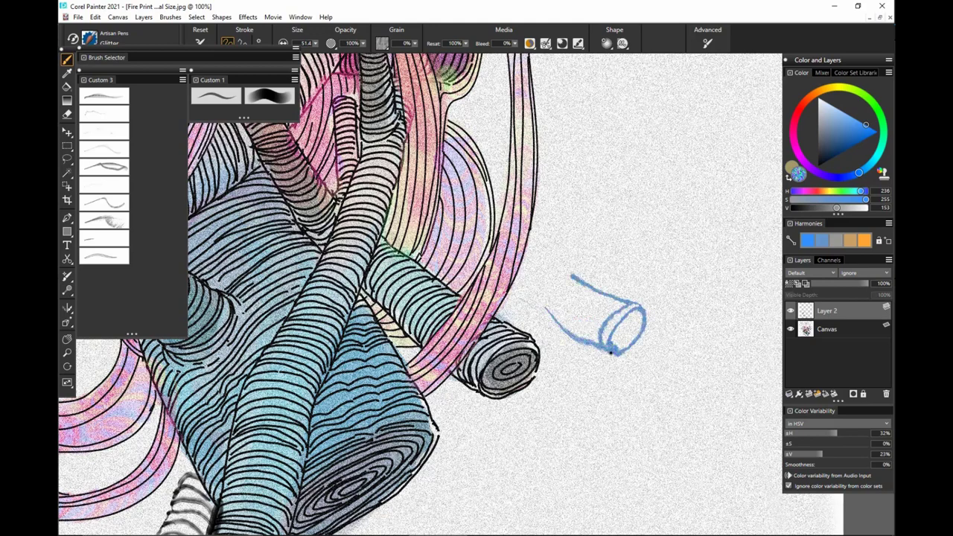
{"action": "left_click_drag", "start_coordinate": [634, 305], "coordinate": [610, 345]}
{"action": "mouse_move", "coordinate": [616, 304]}
{"action": "left_mouse_down"}
{"action": "mouse_move", "coordinate": [596, 315]}
{"action": "mouse_move", "coordinate": [595, 344]}
{"action": "left_mouse_up"}
{"action": "left_click_drag", "start_coordinate": [639, 318], "coordinate": [631, 352]}
{"action": "mouse_move", "coordinate": [596, 291]}
{"action": "left_mouse_down"}
{"action": "mouse_move", "coordinate": [566, 335]}
{"action": "mouse_move", "coordinate": [550, 326]}
{"action": "left_mouse_up"}
{"action": "left_click_drag", "start_coordinate": [564, 283], "coordinate": [543, 322]}
Extend the outline of the blue cylinder's left end
{"action": "left_click_drag", "start_coordinate": [694, 350], "coordinate": [677, 352]}
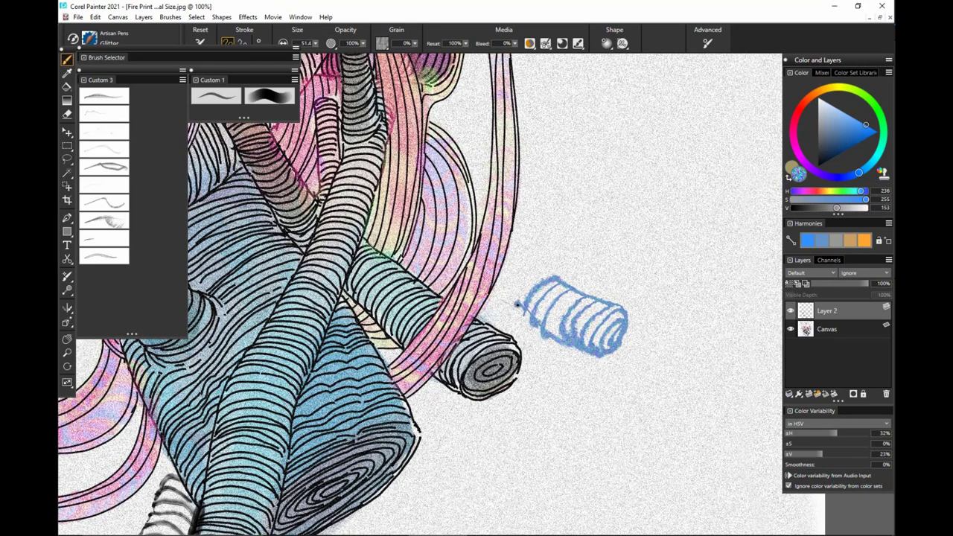
{"action": "left_click_drag", "start_coordinate": [518, 296], "coordinate": [526, 321]}
{"action": "left_click_drag", "start_coordinate": [548, 261], "coordinate": [557, 277]}
{"action": "mouse_move", "coordinate": [504, 291]}
{"action": "left_mouse_down"}
{"action": "mouse_move", "coordinate": [545, 269]}
{"action": "mouse_move", "coordinate": [543, 246]}
{"action": "mouse_move", "coordinate": [497, 296]}
{"action": "mouse_move", "coordinate": [538, 244]}
{"action": "left_mouse_up"}
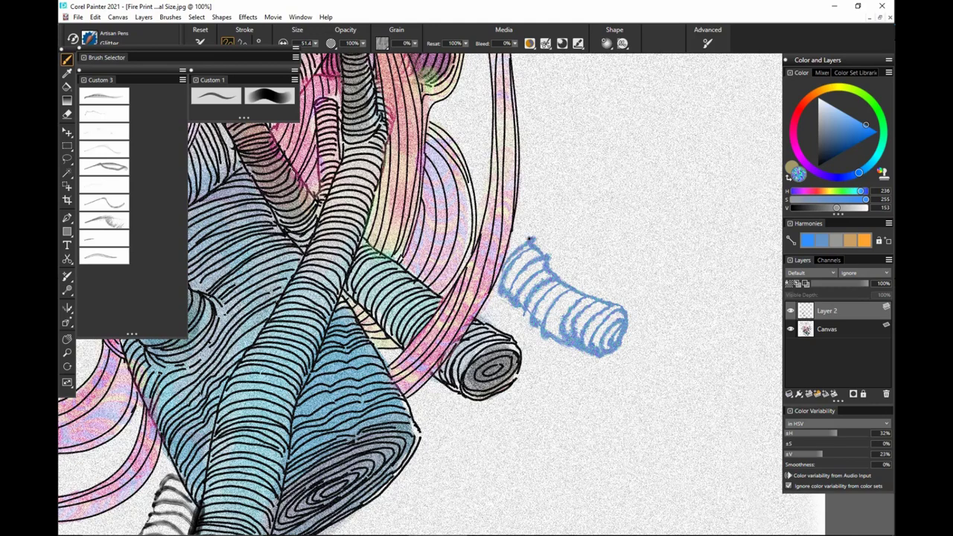
{"action": "left_click_drag", "start_coordinate": [624, 435], "coordinate": [657, 410]}
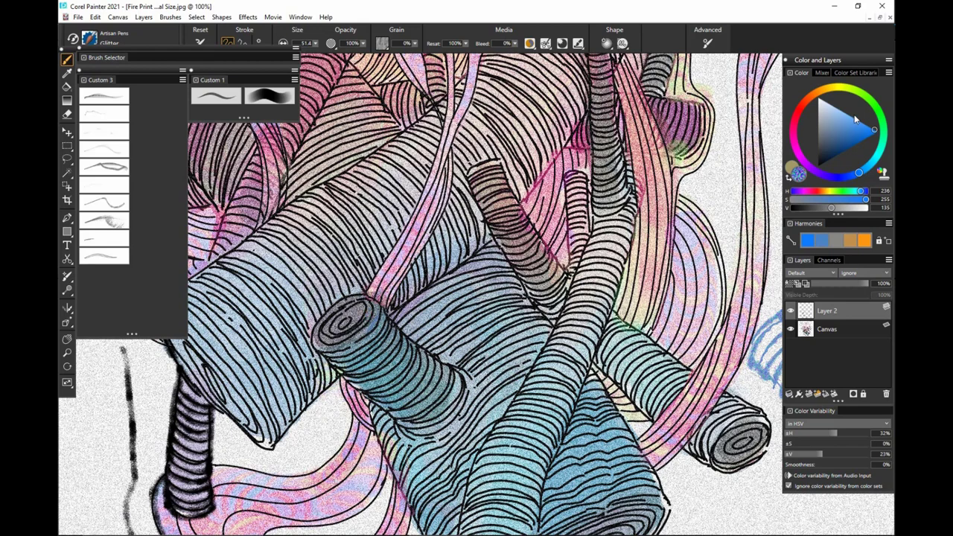
Lighten the blue slightly and shrink the brush size to 34
{"action": "left_click_drag", "start_coordinate": [855, 117], "coordinate": [859, 120]}
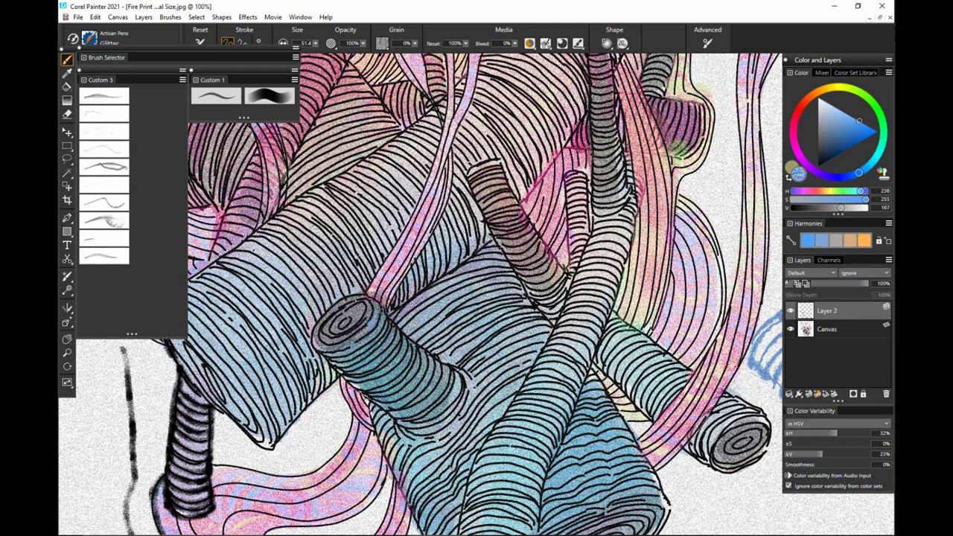
{"action": "left_click_drag", "start_coordinate": [377, 359], "coordinate": [403, 344]}
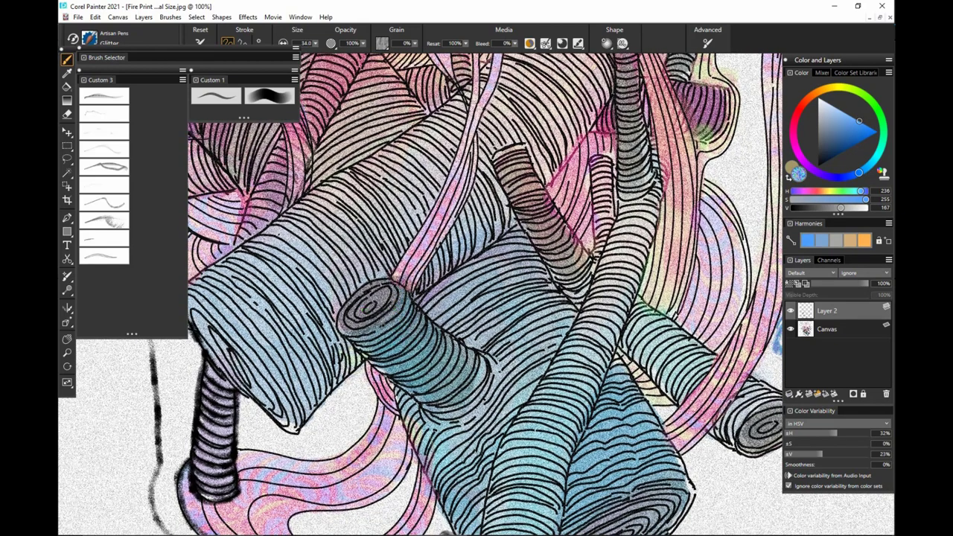
{"action": "left_click_drag", "start_coordinate": [504, 381], "coordinate": [581, 337]}
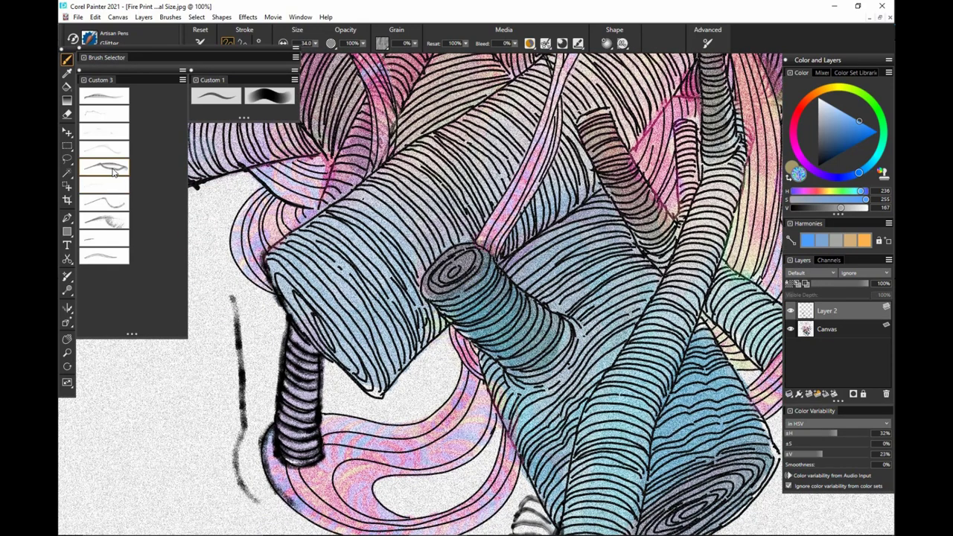
With the Idea pen in black, draw a long wavy line ending in a loop
{"action": "left_click", "coordinate": [122, 192]}
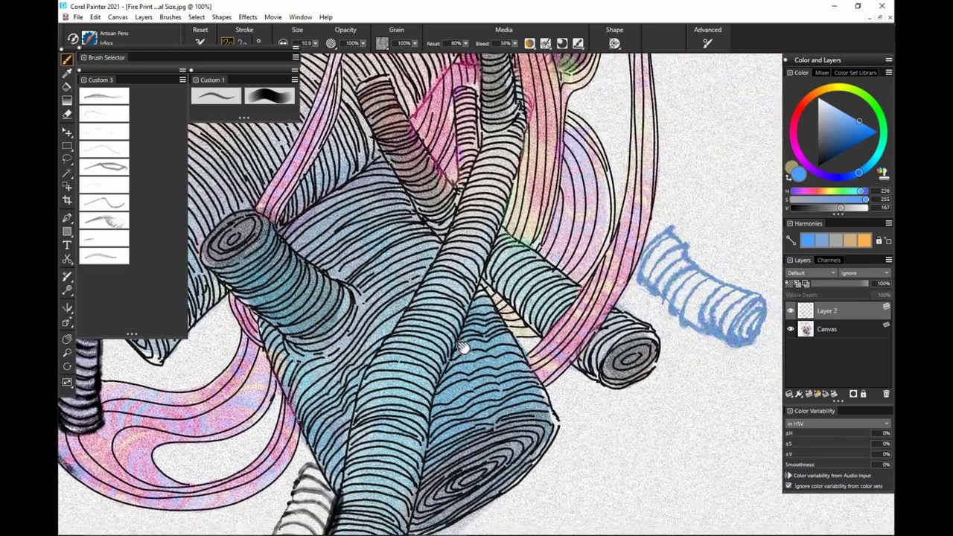
{"action": "left_click_drag", "start_coordinate": [467, 348], "coordinate": [549, 366]}
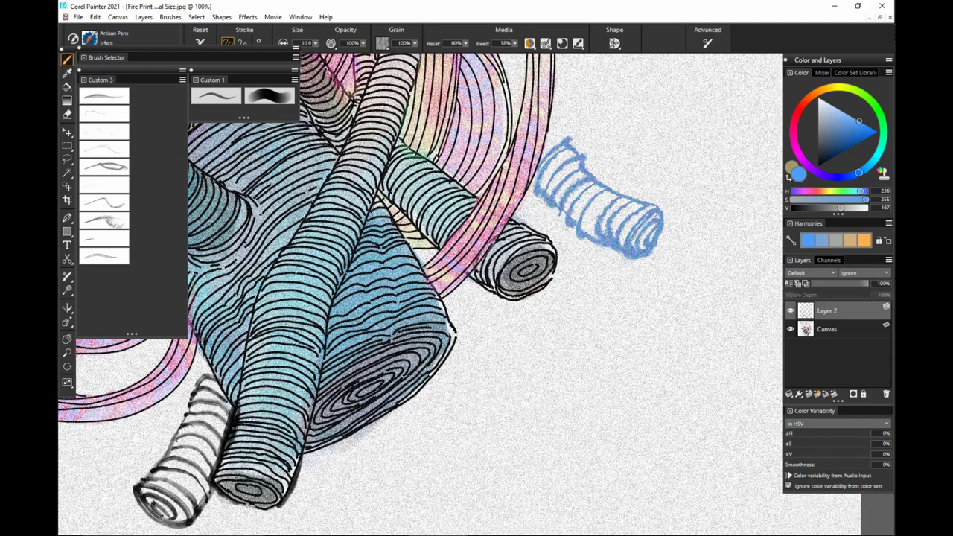
{"action": "left_click", "coordinate": [768, 245], "text": "alt"}
{"action": "mouse_move", "coordinate": [623, 337]}
{"action": "left_mouse_down"}
{"action": "mouse_move", "coordinate": [660, 357]}
{"action": "mouse_move", "coordinate": [668, 409]}
{"action": "left_mouse_up"}
{"action": "key", "text": "ctrl+z"}
{"action": "left_click_drag", "start_coordinate": [560, 396], "coordinate": [575, 349]}
{"action": "key", "text": "ctrl+z"}
{"action": "mouse_move", "coordinate": [561, 395]}
{"action": "left_mouse_down"}
{"action": "mouse_move", "coordinate": [600, 341]}
{"action": "mouse_move", "coordinate": [719, 355]}
{"action": "mouse_move", "coordinate": [700, 365]}
{"action": "left_mouse_up"}
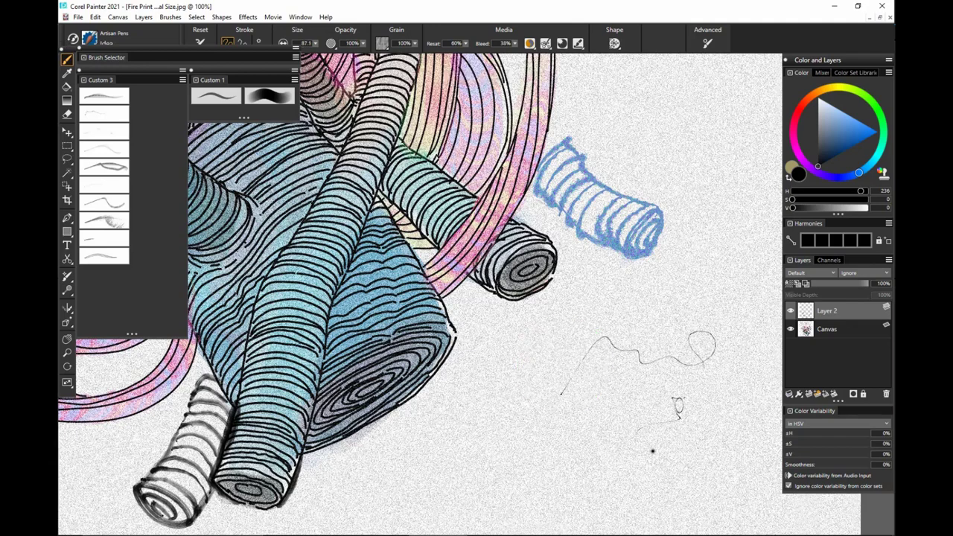
Zoom in and add ink scribbles, a long downward stroke and a hanging loop
{"action": "scroll", "coordinate": [670, 453], "scroll_direction": "down", "scroll_amount": 2}
{"action": "scroll", "coordinate": [653, 419], "scroll_direction": "down", "scroll_amount": 2}
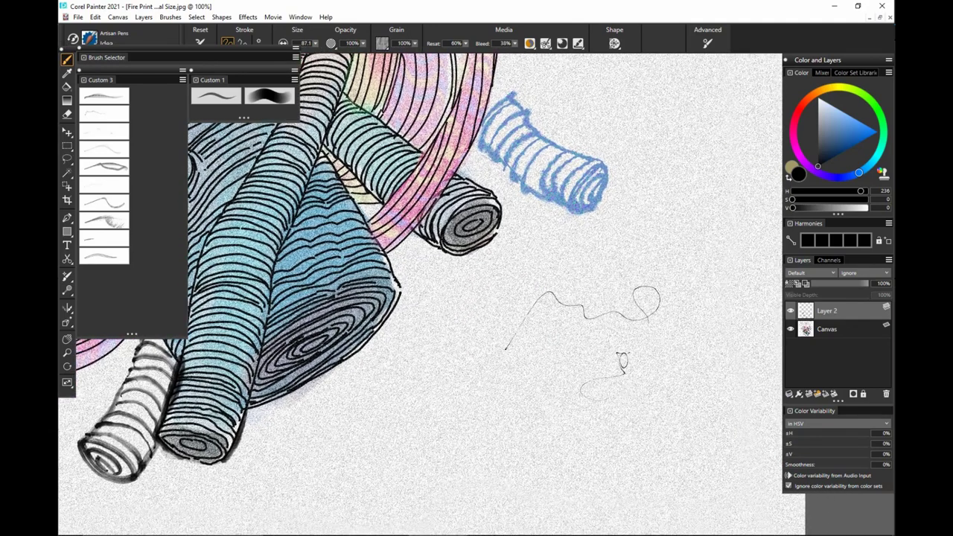
{"action": "key", "text": "m"}
{"action": "scroll", "coordinate": [651, 420], "scroll_direction": "up", "scroll_amount": 3}
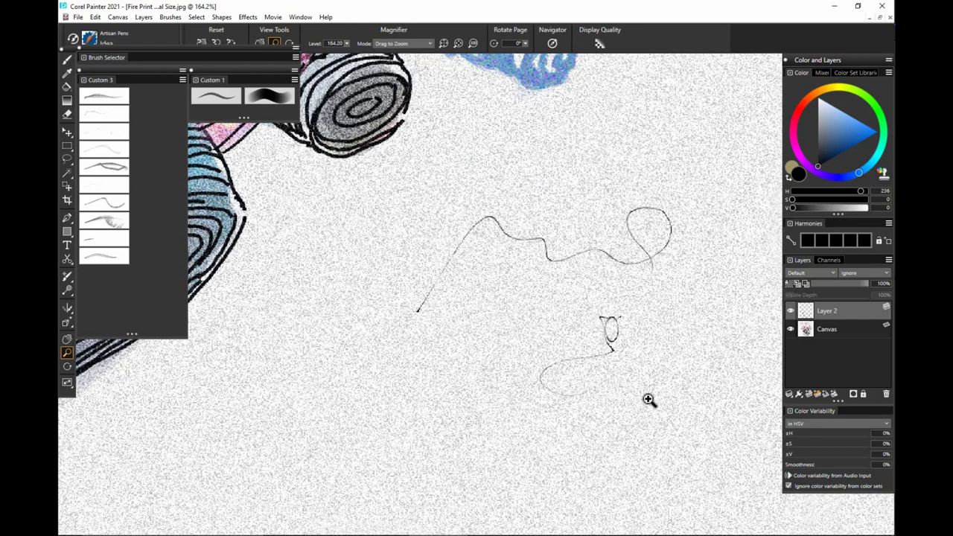
{"action": "key", "text": "b"}
{"action": "mouse_move", "coordinate": [567, 244]}
{"action": "left_mouse_down"}
{"action": "mouse_move", "coordinate": [581, 175]}
{"action": "mouse_move", "coordinate": [665, 136]}
{"action": "mouse_move", "coordinate": [681, 195]}
{"action": "left_mouse_up"}
{"action": "left_click_drag", "start_coordinate": [703, 252], "coordinate": [647, 400]}
{"action": "scroll", "coordinate": [656, 311], "scroll_direction": "down", "scroll_amount": 1}
{"action": "mouse_move", "coordinate": [655, 310]}
{"action": "left_mouse_down"}
{"action": "mouse_move", "coordinate": [594, 413]}
{"action": "mouse_move", "coordinate": [685, 286]}
{"action": "left_mouse_up"}
{"action": "mouse_move", "coordinate": [705, 248]}
{"action": "left_mouse_down"}
{"action": "mouse_move", "coordinate": [588, 428]}
{"action": "mouse_move", "coordinate": [606, 272]}
{"action": "mouse_move", "coordinate": [595, 451]}
{"action": "mouse_move", "coordinate": [551, 342]}
{"action": "mouse_move", "coordinate": [598, 465]}
{"action": "mouse_move", "coordinate": [628, 447]}
{"action": "mouse_move", "coordinate": [715, 332]}
{"action": "mouse_move", "coordinate": [678, 349]}
{"action": "left_mouse_up"}
Zoom out and draw a small figure with a diagonal line below the circle
{"action": "left_click", "coordinate": [558, 297], "text": "ctrl+alt"}
{"action": "left_click_drag", "start_coordinate": [545, 301], "coordinate": [623, 361]}
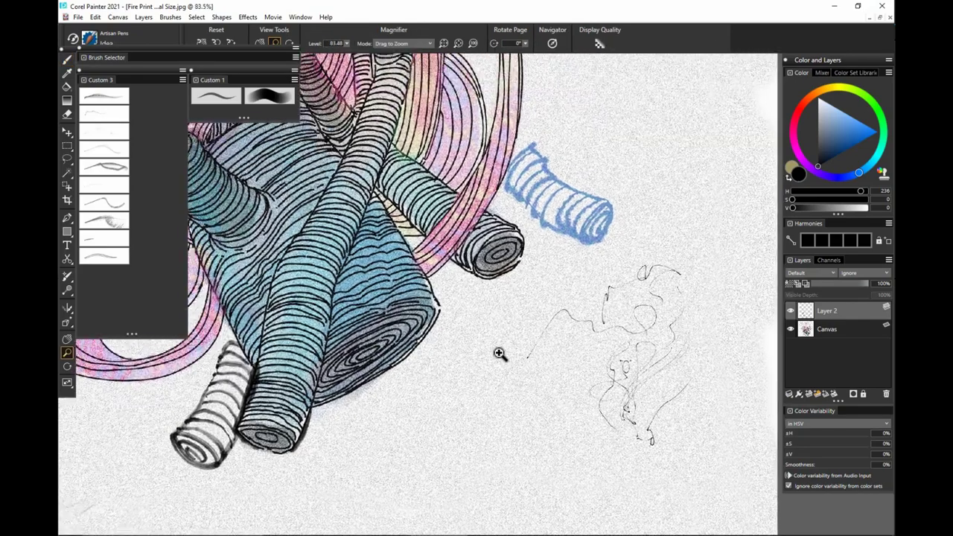
{"action": "key", "text": "b"}
{"action": "left_click_drag", "start_coordinate": [502, 374], "coordinate": [493, 397]}
{"action": "left_click_drag", "start_coordinate": [505, 376], "coordinate": [523, 405]}
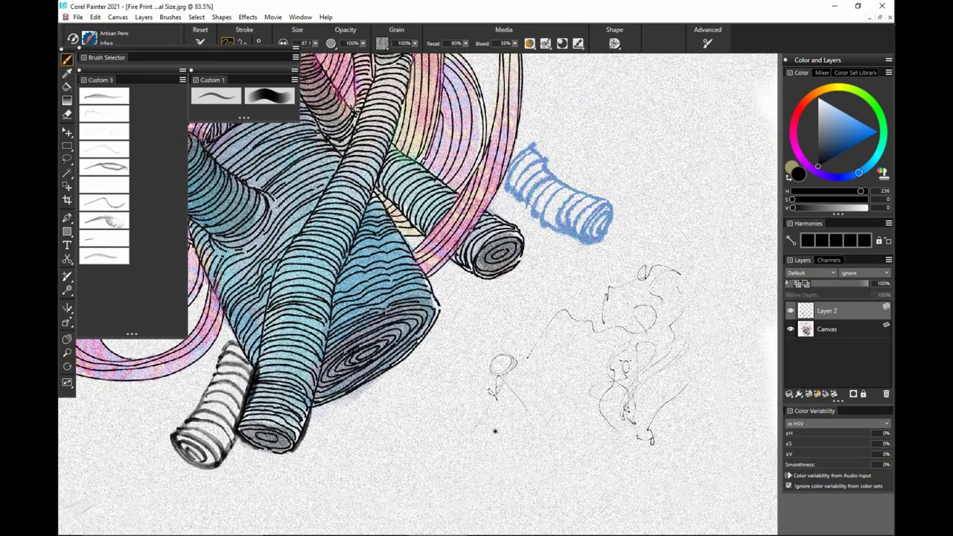
{"action": "left_click_drag", "start_coordinate": [530, 452], "coordinate": [579, 447]}
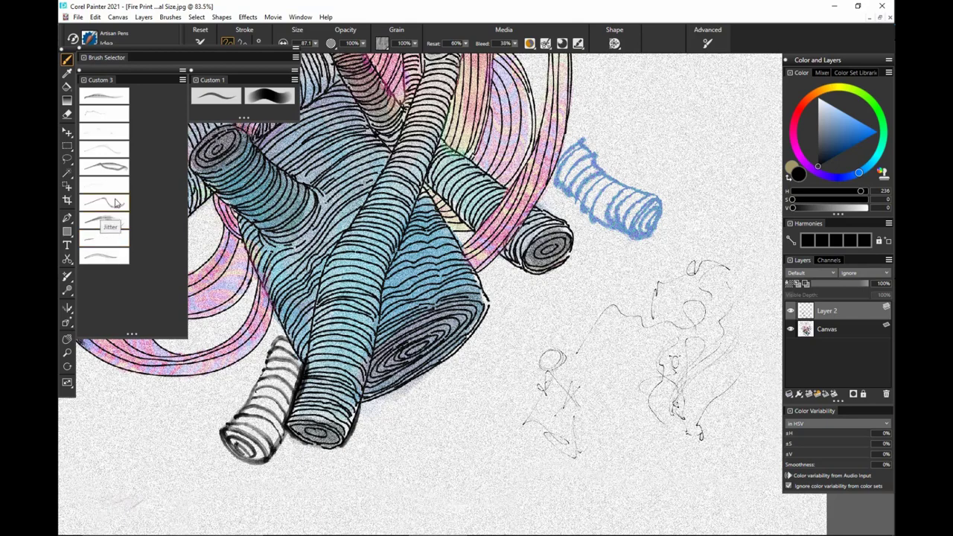
Select the Jitter pen and thicken the flame curl's left outline
{"action": "left_click", "coordinate": [112, 203]}
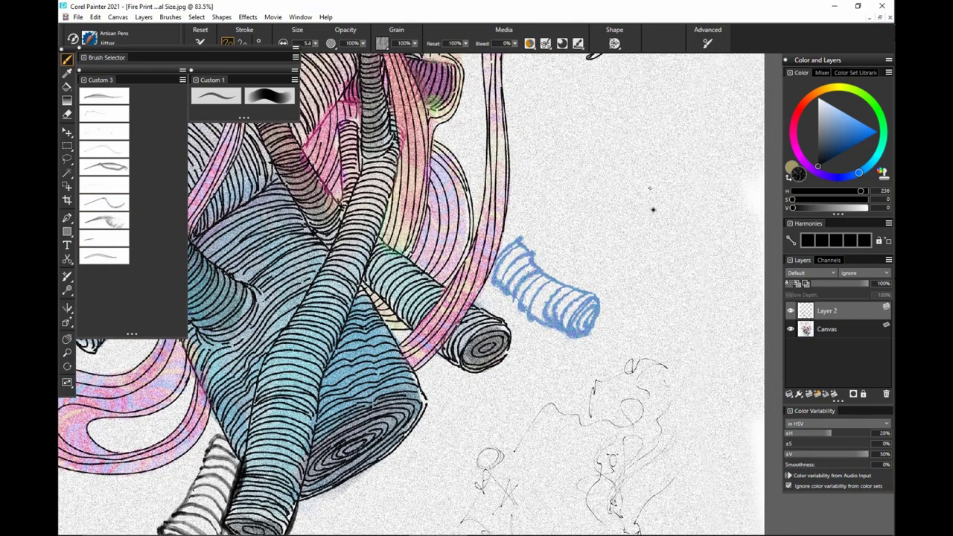
{"action": "left_click_drag", "start_coordinate": [653, 210], "coordinate": [674, 344]}
{"action": "key", "text": "ctrl+z"}
{"action": "left_click_drag", "start_coordinate": [624, 227], "coordinate": [642, 316]}
{"action": "key", "text": "ctrl+z"}
{"action": "scroll", "coordinate": [574, 213], "scroll_direction": "up", "scroll_amount": 5}
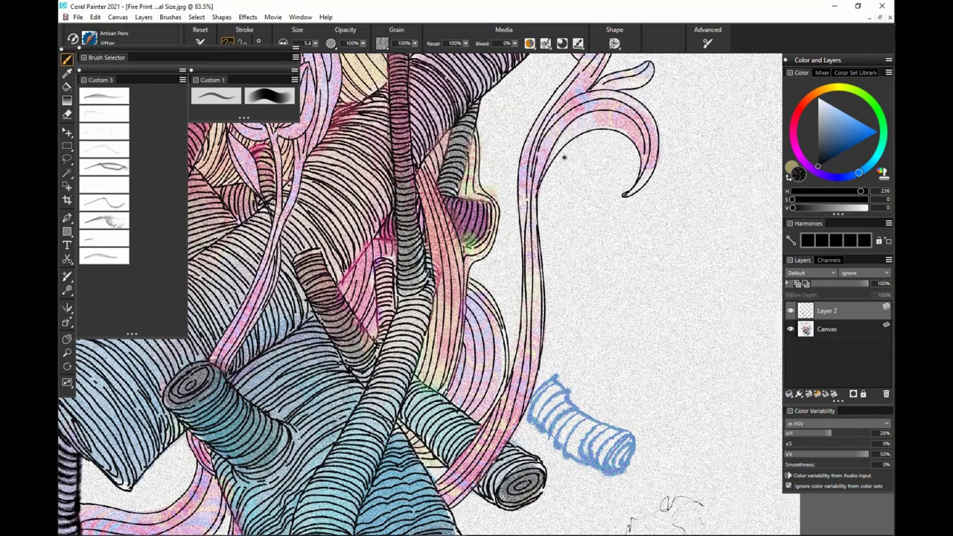
{"action": "left_click_drag", "start_coordinate": [541, 206], "coordinate": [557, 163]}
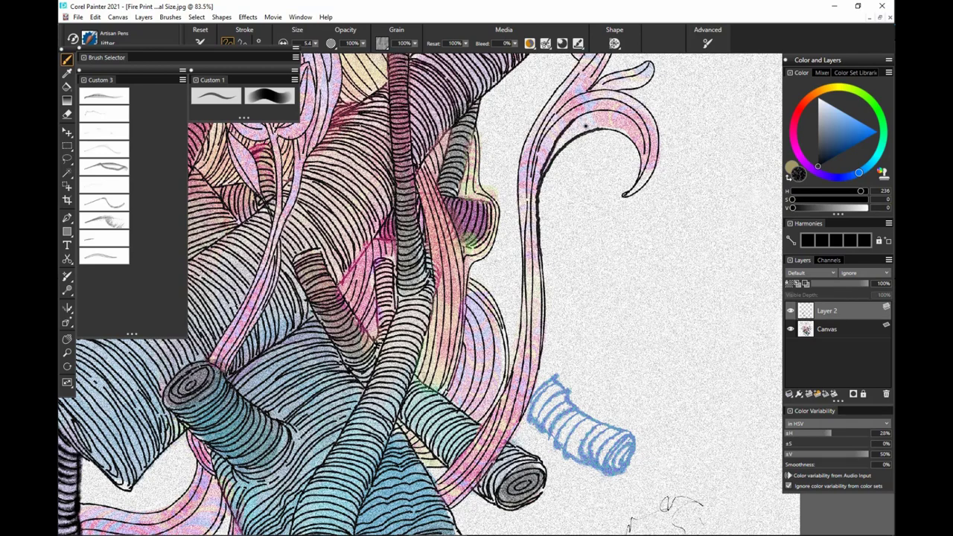
Undo the last outline stroke and a zigzag test stroke beside the stem
{"action": "scroll", "coordinate": [429, 294], "scroll_direction": "up", "scroll_amount": 1}
{"action": "scroll", "coordinate": [568, 127], "scroll_direction": "up", "scroll_amount": 2}
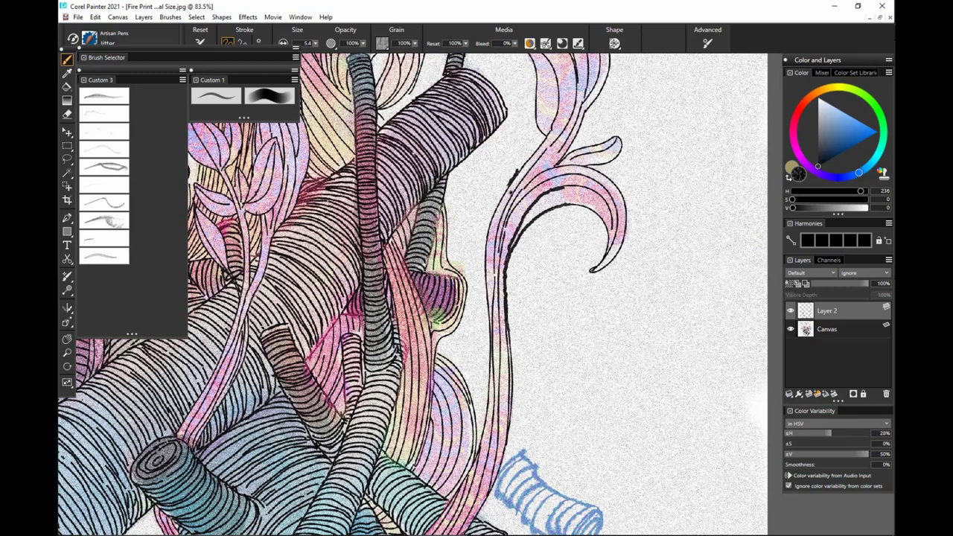
{"action": "key", "text": "ctrl+z"}
{"action": "key", "text": "z"}
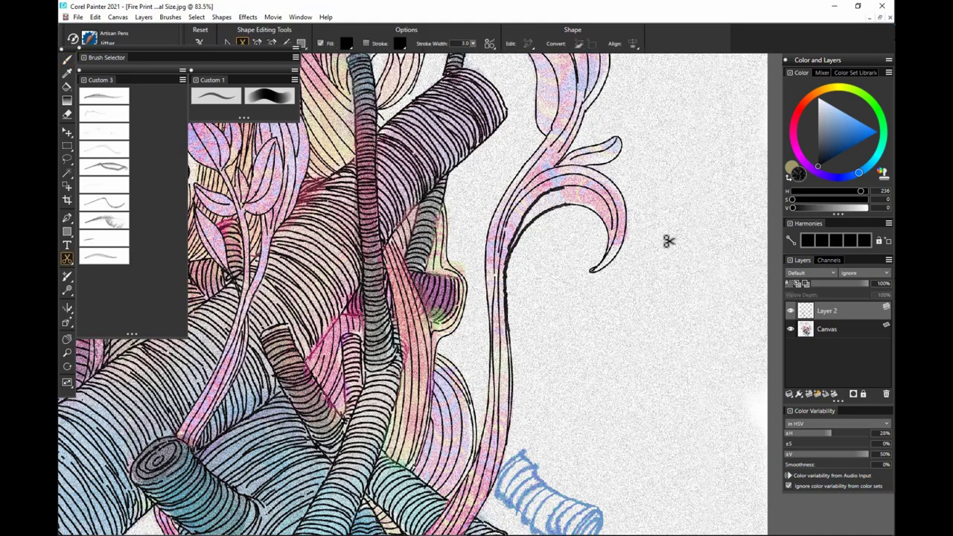
{"action": "key", "text": "b"}
{"action": "left_click_drag", "start_coordinate": [665, 242], "coordinate": [666, 384]}
{"action": "key", "text": "ctrl+z"}
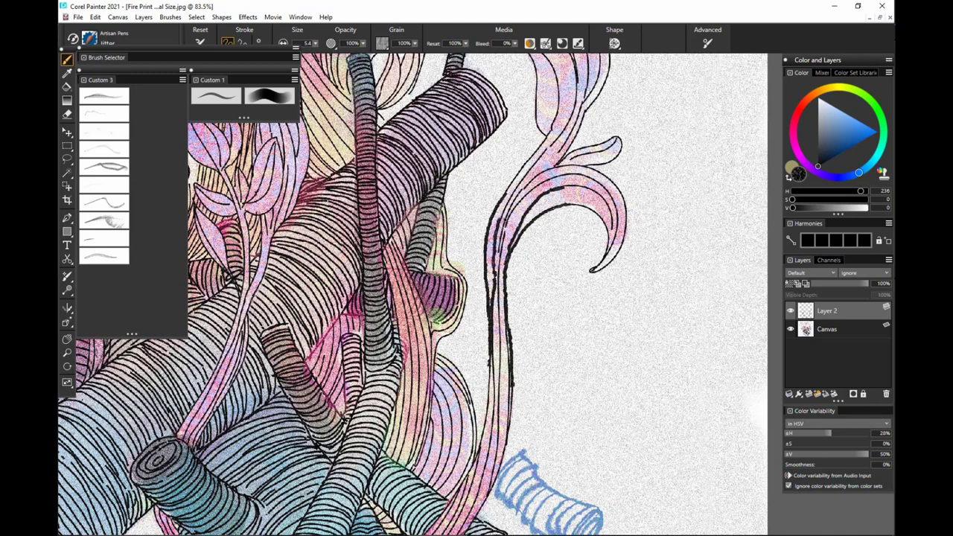
Zoom the view to 100% on the flame stem
{"action": "left_click_drag", "start_coordinate": [517, 198], "coordinate": [506, 253]}
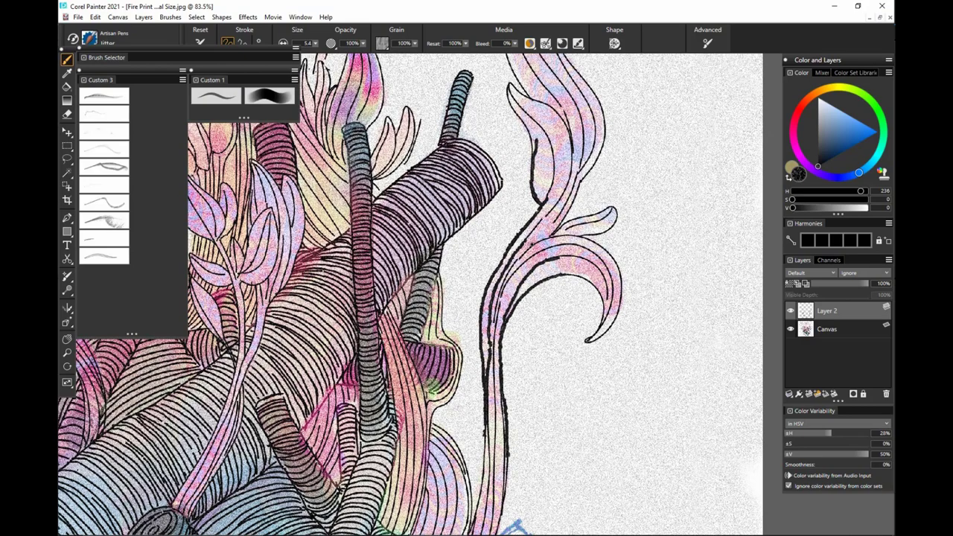
{"action": "key", "text": "m"}
{"action": "left_click", "coordinate": [473, 45]}
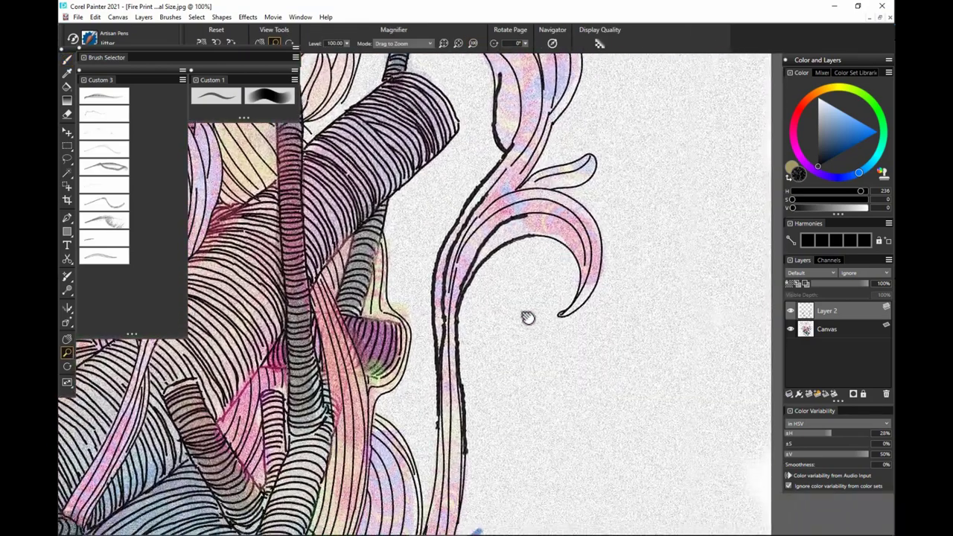
{"action": "left_click_drag", "start_coordinate": [527, 318], "coordinate": [541, 299]}
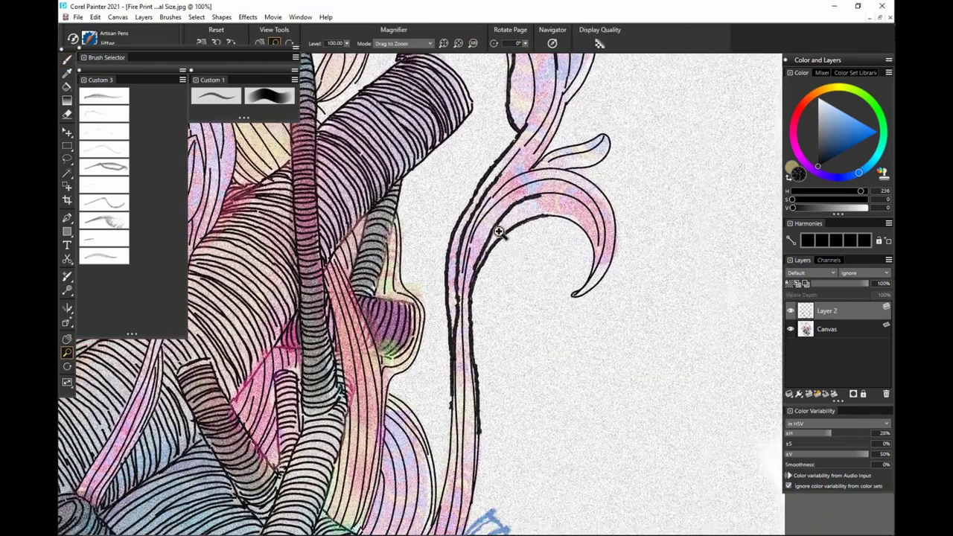
{"action": "left_click_drag", "start_coordinate": [480, 444], "coordinate": [493, 421]}
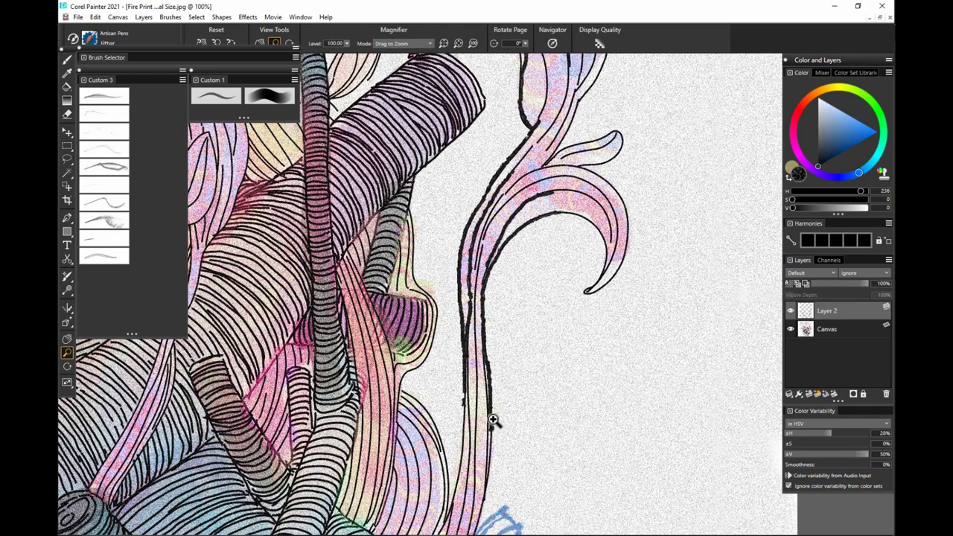
Select the Newsprint pen and enlarge the brush to about 99.6
{"action": "left_click", "coordinate": [120, 222]}
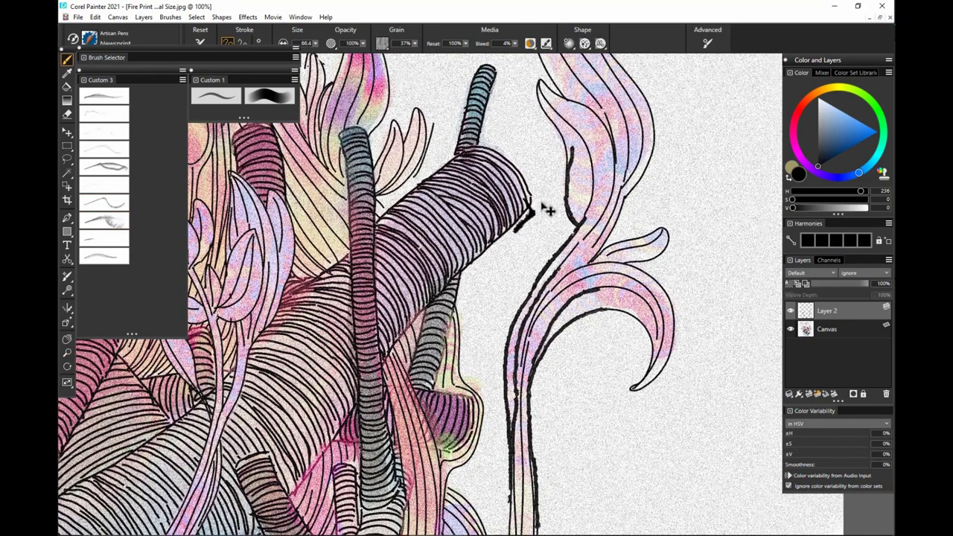
{"action": "left_click_drag", "start_coordinate": [534, 208], "coordinate": [517, 196]}
{"action": "mouse_move", "coordinate": [484, 271]}
{"action": "left_mouse_down"}
{"action": "mouse_move", "coordinate": [589, 199]}
{"action": "mouse_move", "coordinate": [603, 67]}
{"action": "left_mouse_up"}
{"action": "left_click_drag", "start_coordinate": [528, 184], "coordinate": [540, 232]}
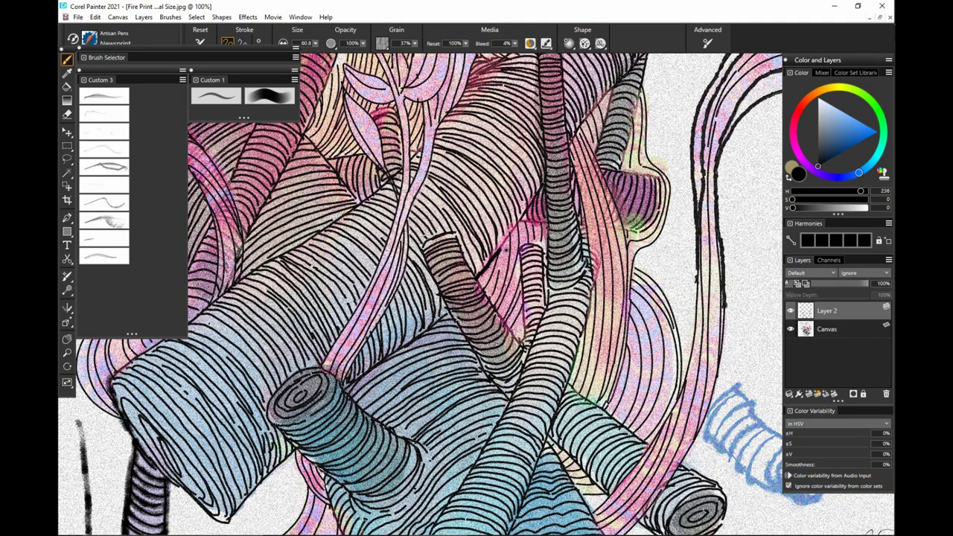
{"action": "key", "text": "bracketright"}
{"action": "key", "text": "bracketright"}
{"action": "key", "text": "bracketright"}
Paint thick black diagonal strokes along the tube's left edge
{"action": "left_click_drag", "start_coordinate": [475, 278], "coordinate": [514, 228]}
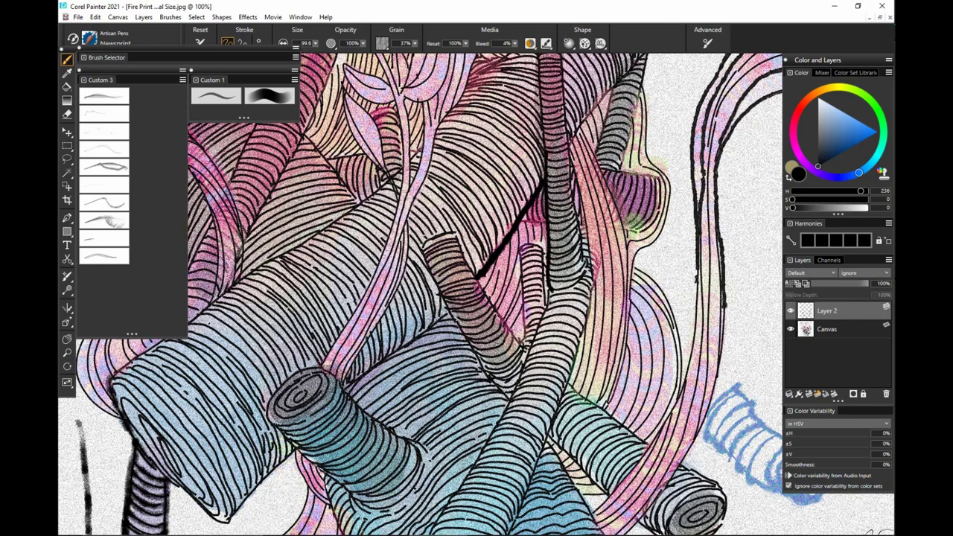
{"action": "mouse_move", "coordinate": [549, 304]}
{"action": "left_mouse_down"}
{"action": "mouse_move", "coordinate": [545, 262]}
{"action": "mouse_move", "coordinate": [522, 313]}
{"action": "left_mouse_up"}
{"action": "left_click_drag", "start_coordinate": [454, 235], "coordinate": [521, 346]}
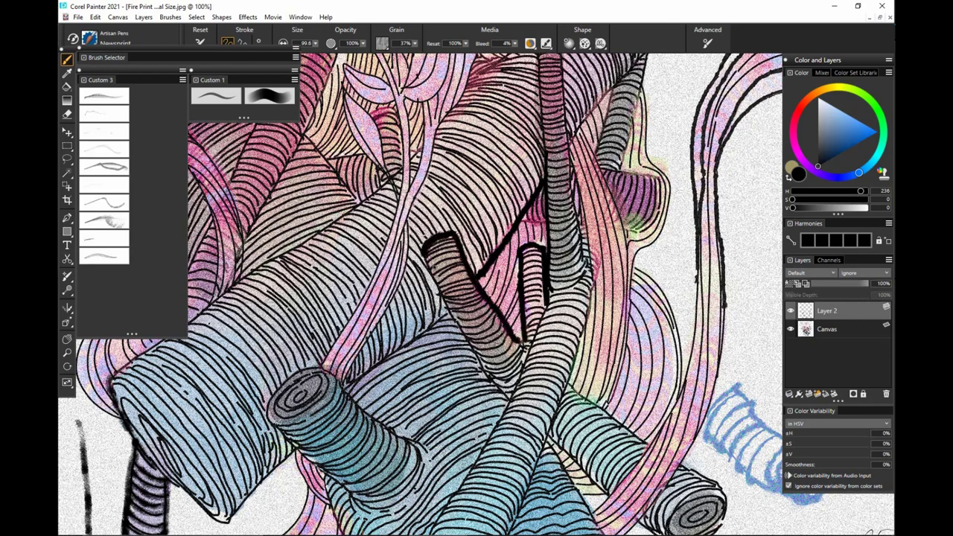
{"action": "left_click_drag", "start_coordinate": [426, 262], "coordinate": [493, 380]}
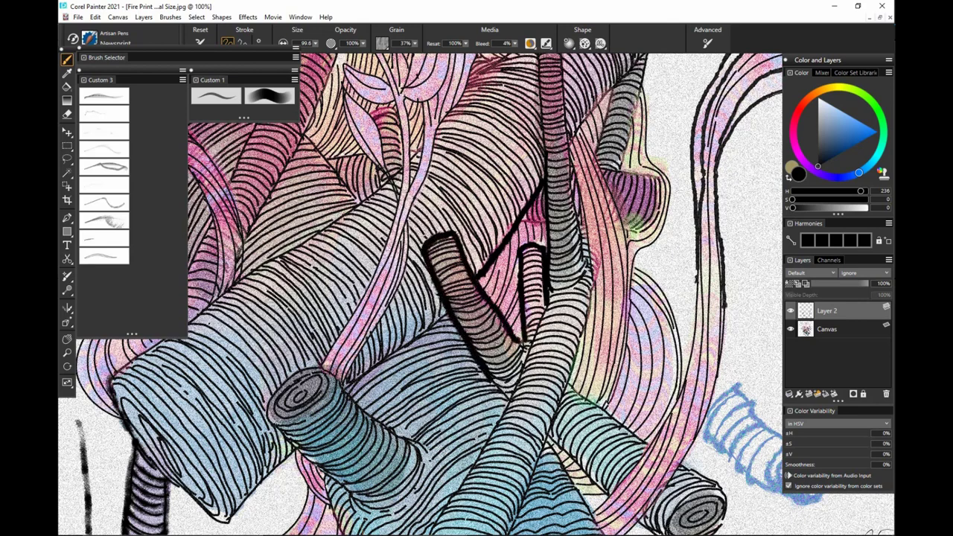
{"action": "left_click_drag", "start_coordinate": [450, 316], "coordinate": [341, 396]}
Outline the grey tube's left, right and lower edges in black
{"action": "left_click_drag", "start_coordinate": [566, 234], "coordinate": [528, 352]}
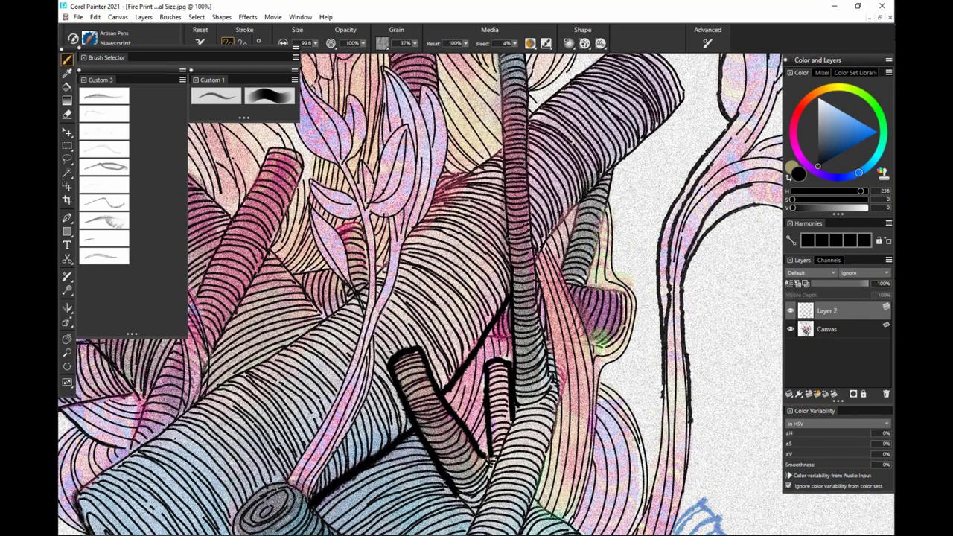
{"action": "mouse_move", "coordinate": [514, 267]}
{"action": "left_mouse_down"}
{"action": "mouse_move", "coordinate": [507, 172]}
{"action": "mouse_move", "coordinate": [533, 327]}
{"action": "left_mouse_up"}
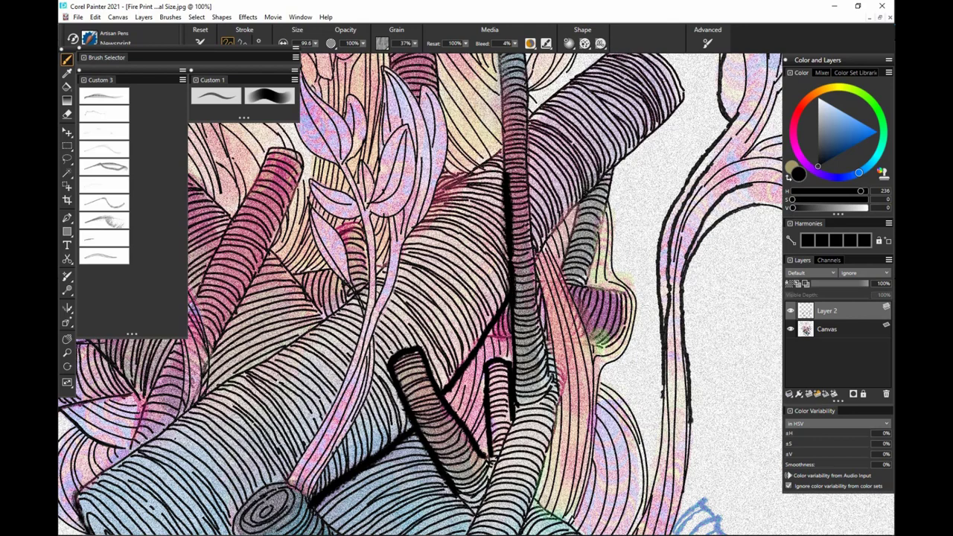
{"action": "left_click_drag", "start_coordinate": [534, 250], "coordinate": [549, 373]}
{"action": "left_click_drag", "start_coordinate": [544, 312], "coordinate": [554, 359]}
{"action": "left_click_drag", "start_coordinate": [548, 353], "coordinate": [554, 368]}
{"action": "mouse_move", "coordinate": [543, 240]}
{"action": "left_mouse_down"}
{"action": "mouse_move", "coordinate": [545, 283]}
{"action": "mouse_move", "coordinate": [532, 85]}
{"action": "mouse_move", "coordinate": [508, 106]}
{"action": "mouse_move", "coordinate": [518, 225]}
{"action": "left_mouse_up"}
{"action": "mouse_move", "coordinate": [531, 313]}
{"action": "left_mouse_down"}
{"action": "mouse_move", "coordinate": [535, 269]}
{"action": "mouse_move", "coordinate": [611, 192]}
{"action": "left_mouse_up"}
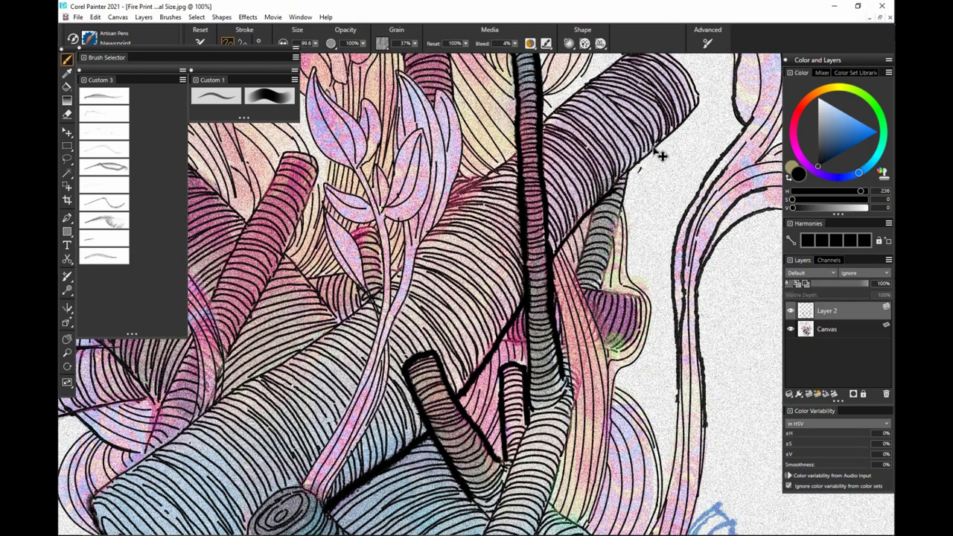
Outline both edges of the diagonal log and the pink log's right edge
{"action": "left_click_drag", "start_coordinate": [555, 257], "coordinate": [524, 317]}
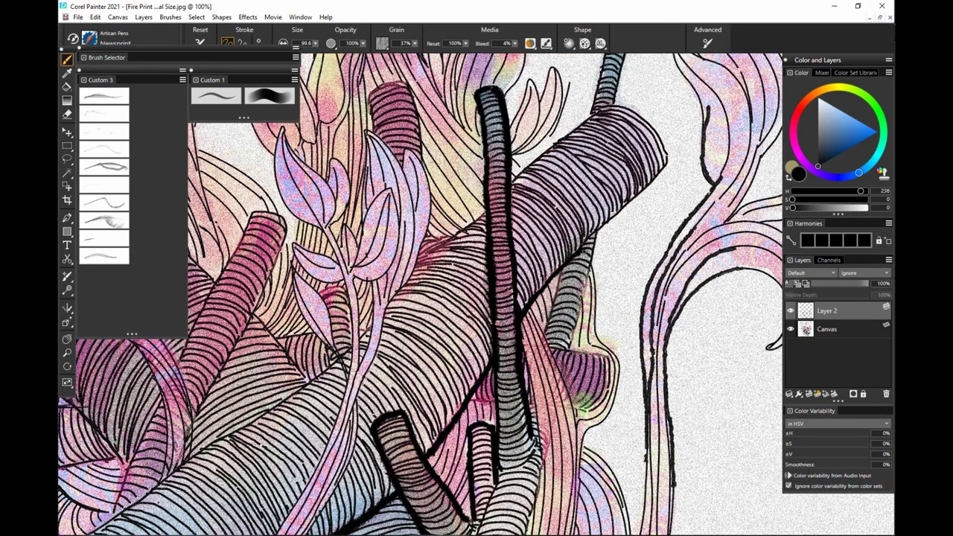
{"action": "left_click_drag", "start_coordinate": [579, 248], "coordinate": [646, 186]}
{"action": "left_click_drag", "start_coordinate": [514, 186], "coordinate": [585, 129]}
{"action": "left_click_drag", "start_coordinate": [488, 209], "coordinate": [443, 240]}
{"action": "mouse_move", "coordinate": [429, 134]}
{"action": "left_mouse_down"}
{"action": "mouse_move", "coordinate": [457, 190]}
{"action": "mouse_move", "coordinate": [443, 142]}
{"action": "mouse_move", "coordinate": [394, 155]}
{"action": "left_mouse_up"}
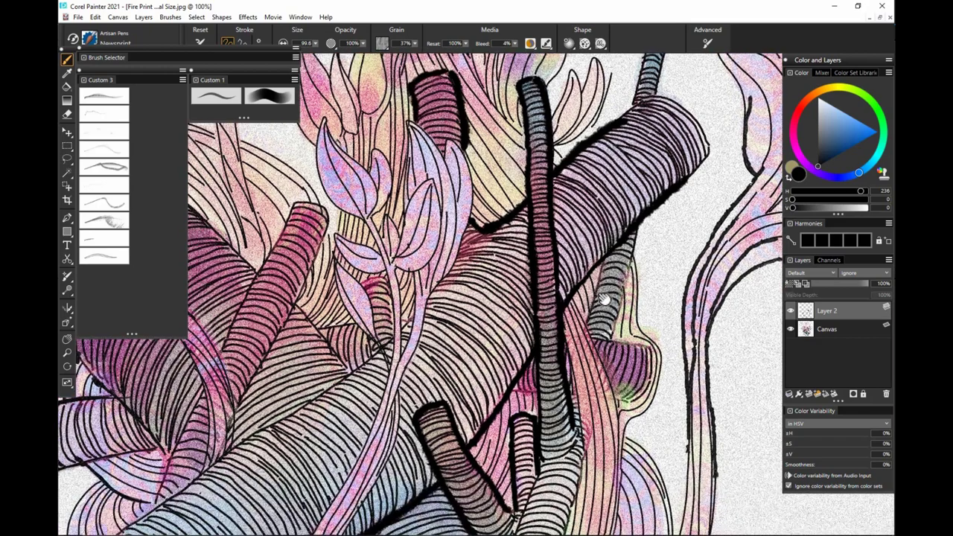
{"action": "scroll", "coordinate": [607, 367], "scroll_direction": "down", "scroll_amount": 3}
{"action": "key", "text": "m"}
{"action": "left_click", "coordinate": [607, 367], "text": "alt"}
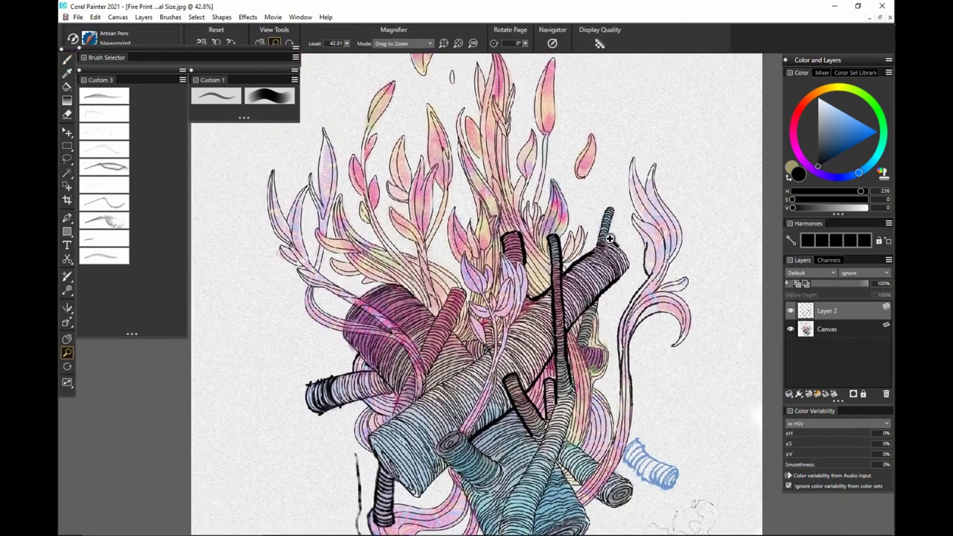
{"action": "key", "text": "b"}
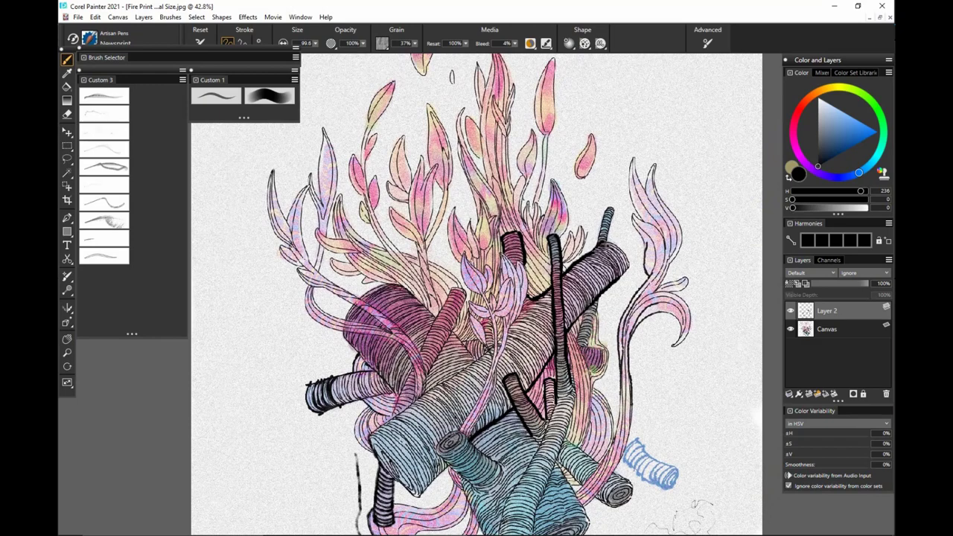
{"action": "mouse_move", "coordinate": [631, 271]}
{"action": "left_mouse_down"}
{"action": "mouse_move", "coordinate": [633, 216]}
{"action": "mouse_move", "coordinate": [631, 256]}
{"action": "left_mouse_up"}
{"action": "scroll", "coordinate": [619, 241], "scroll_direction": "up", "scroll_amount": 1}
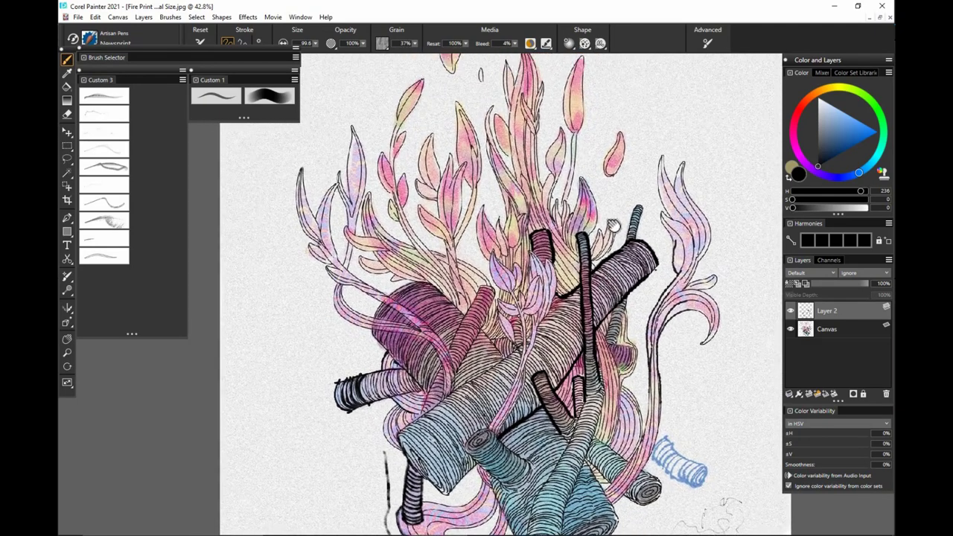
{"action": "scroll", "coordinate": [621, 223], "scroll_direction": "up", "scroll_amount": 1}
{"action": "scroll", "coordinate": [624, 245], "scroll_direction": "up", "scroll_amount": 1}
{"action": "scroll", "coordinate": [629, 286], "scroll_direction": "up", "scroll_amount": 2}
{"action": "left_click_drag", "start_coordinate": [630, 285], "coordinate": [596, 198]}
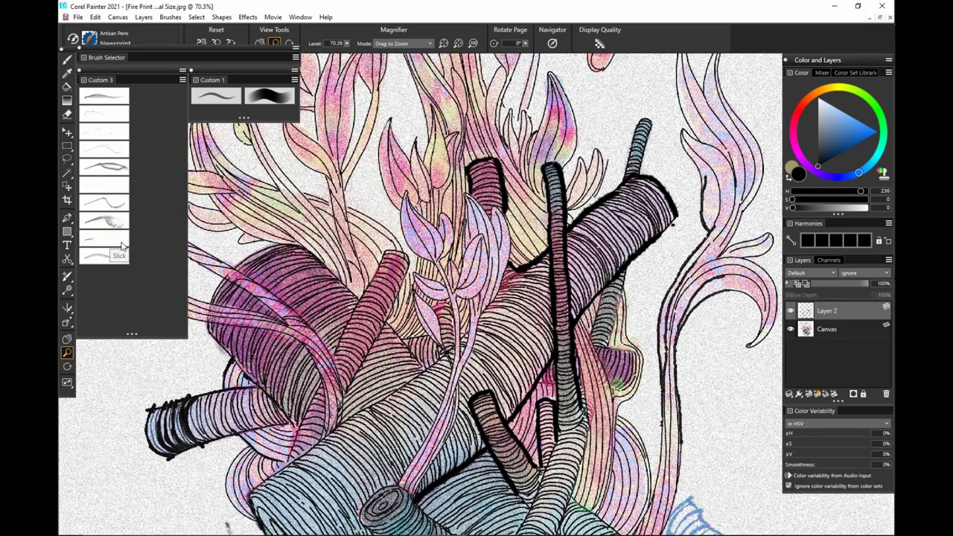
Pick the Slick pen variant and undo the earlier test sketch
{"action": "left_click", "coordinate": [123, 244]}
{"action": "mouse_move", "coordinate": [729, 386]}
{"action": "left_mouse_down"}
{"action": "mouse_move", "coordinate": [586, 360]}
{"action": "mouse_move", "coordinate": [685, 390]}
{"action": "left_mouse_up"}
{"action": "key", "text": "ctrl+z"}
{"action": "scroll", "coordinate": [670, 372], "scroll_direction": "down", "scroll_amount": 3}
{"action": "left_click_drag", "start_coordinate": [641, 355], "coordinate": [681, 417]}
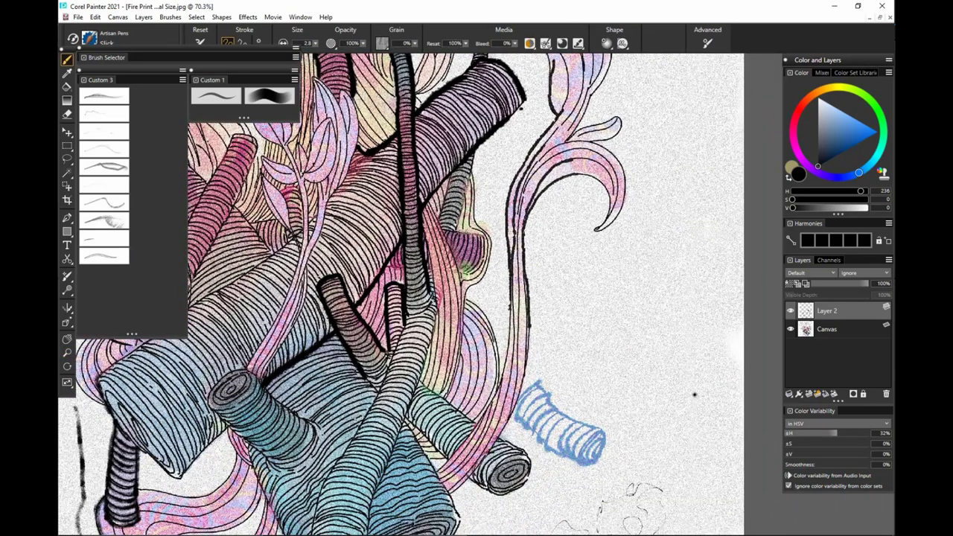
{"action": "left_click_drag", "start_coordinate": [621, 508], "coordinate": [698, 335]}
Try several diagonal and arc test strokes, undoing each one
{"action": "left_click_drag", "start_coordinate": [621, 326], "coordinate": [443, 484]}
{"action": "key", "text": "ctrl+z"}
{"action": "left_click_drag", "start_coordinate": [600, 341], "coordinate": [430, 507]}
{"action": "left_click_drag", "start_coordinate": [545, 400], "coordinate": [430, 530]}
{"action": "key", "text": "ctrl+z"}
{"action": "key", "text": "ctrl+z"}
{"action": "left_click_drag", "start_coordinate": [484, 499], "coordinate": [641, 311]}
{"action": "key", "text": "ctrl+z"}
{"action": "left_click_drag", "start_coordinate": [528, 456], "coordinate": [618, 465]}
{"action": "key", "text": "ctrl+z"}
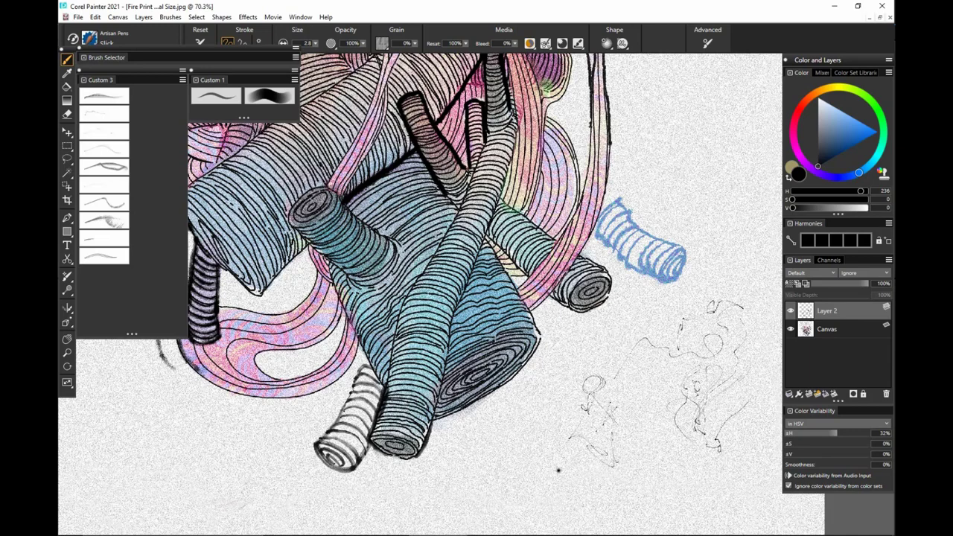
{"action": "left_click_drag", "start_coordinate": [550, 474], "coordinate": [580, 463]}
{"action": "mouse_move", "coordinate": [529, 438]}
{"action": "left_mouse_down"}
{"action": "mouse_move", "coordinate": [540, 459]}
{"action": "mouse_move", "coordinate": [588, 381]}
{"action": "mouse_move", "coordinate": [543, 415]}
{"action": "left_mouse_up"}
{"action": "key", "text": "ctrl+z"}
{"action": "key", "text": "ctrl+z"}
Sketch a first ear-shaped outline beside the upper flames, then undo it
{"action": "left_click_drag", "start_coordinate": [825, 351], "coordinate": [528, 489]}
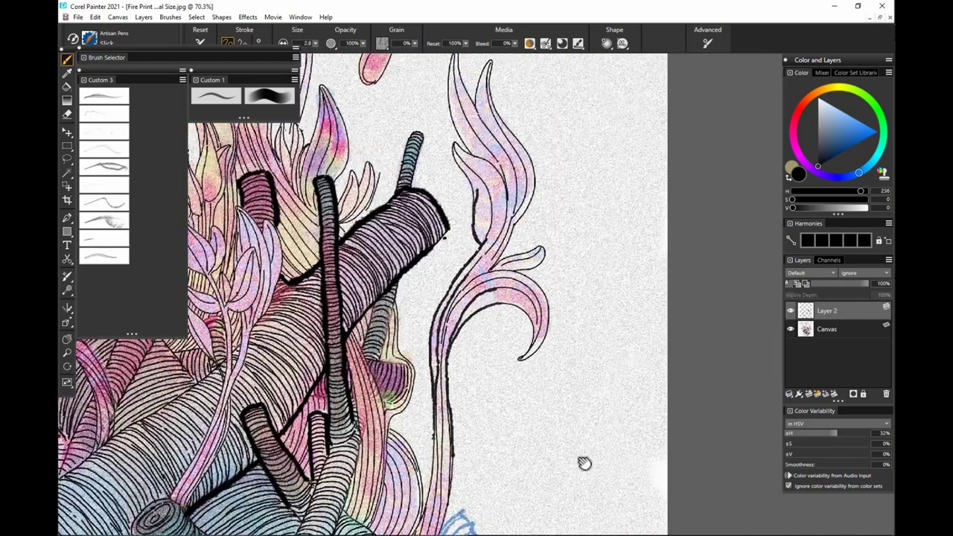
{"action": "left_click_drag", "start_coordinate": [581, 434], "coordinate": [557, 477]}
{"action": "left_click_drag", "start_coordinate": [486, 226], "coordinate": [555, 349]}
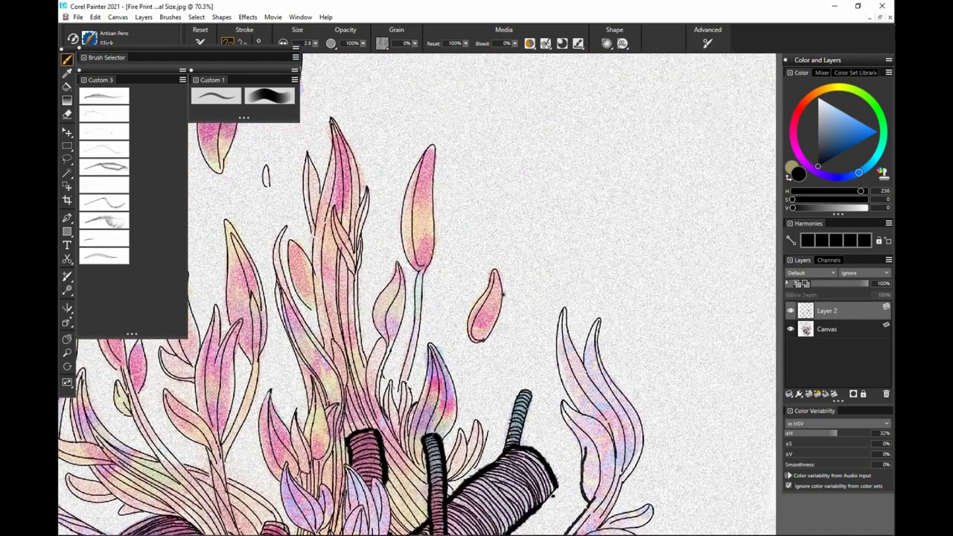
{"action": "mouse_move", "coordinate": [534, 318]}
{"action": "left_mouse_down"}
{"action": "mouse_move", "coordinate": [558, 270]}
{"action": "mouse_move", "coordinate": [527, 309]}
{"action": "mouse_move", "coordinate": [537, 246]}
{"action": "mouse_move", "coordinate": [521, 321]}
{"action": "left_mouse_up"}
{"action": "key", "text": "ctrl+z"}
Redraw the ear outline and add inner contours inside it
{"action": "key", "text": "ctrl+z"}
{"action": "key", "text": "ctrl+z"}
{"action": "left_click_drag", "start_coordinate": [536, 283], "coordinate": [544, 313]}
{"action": "left_click_drag", "start_coordinate": [468, 293], "coordinate": [624, 158]}
{"action": "left_click_drag", "start_coordinate": [492, 281], "coordinate": [658, 158]}
{"action": "left_click_drag", "start_coordinate": [533, 260], "coordinate": [672, 185]}
{"action": "mouse_move", "coordinate": [608, 300]}
{"action": "left_mouse_down"}
{"action": "mouse_move", "coordinate": [643, 293]}
{"action": "mouse_move", "coordinate": [579, 333]}
{"action": "mouse_move", "coordinate": [596, 335]}
{"action": "left_mouse_up"}
{"action": "key", "text": "ctrl+z"}
{"action": "key", "text": "ctrl+z"}
{"action": "key", "text": "ctrl+z"}
{"action": "key", "text": "ctrl+z"}
{"action": "key", "text": "ctrl+z"}
{"action": "key", "text": "ctrl+z"}
{"action": "mouse_move", "coordinate": [593, 319]}
{"action": "left_mouse_down"}
{"action": "mouse_move", "coordinate": [578, 327]}
{"action": "mouse_move", "coordinate": [584, 341]}
{"action": "left_mouse_up"}
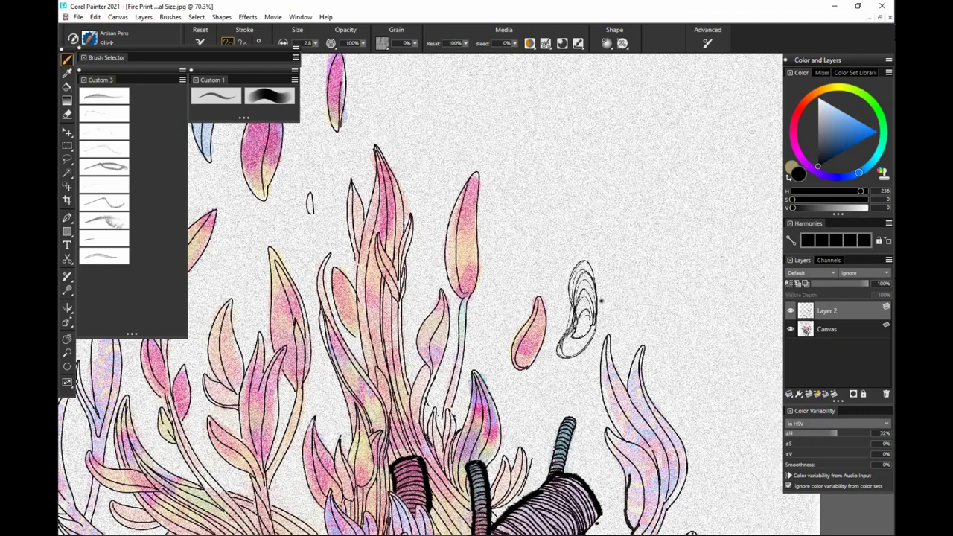
Draw a looping Triple-pen curve beside the ear sketch
{"action": "left_click", "coordinate": [115, 259]}
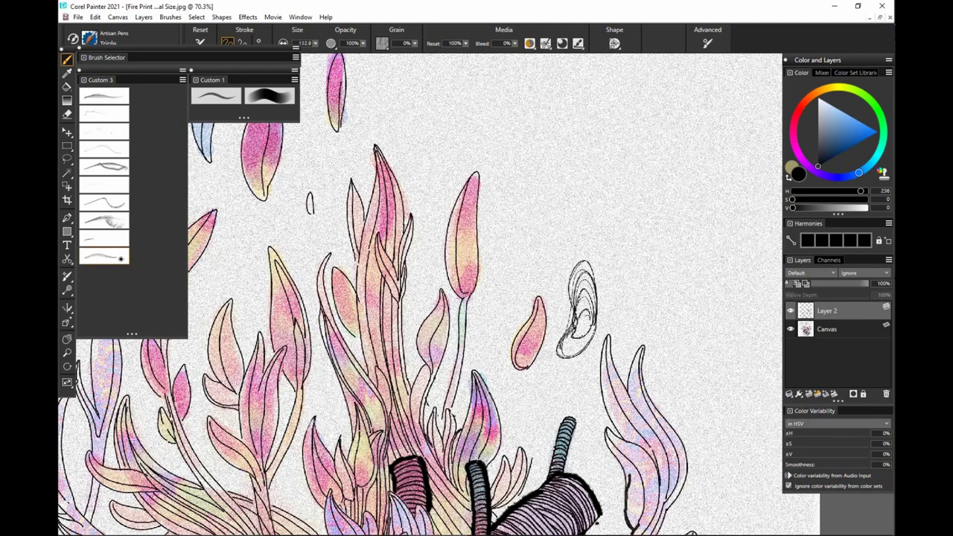
{"action": "left_click_drag", "start_coordinate": [665, 198], "coordinate": [692, 210]}
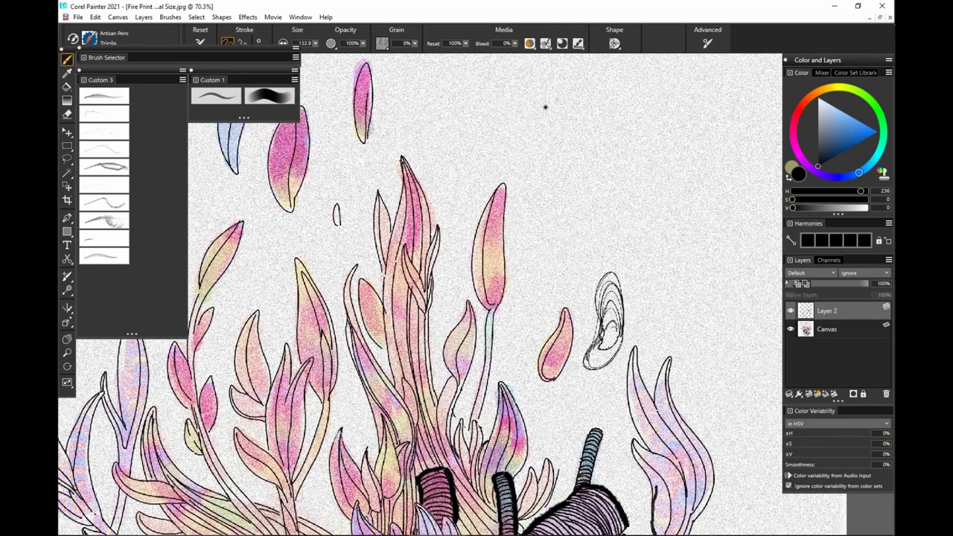
{"action": "mouse_move", "coordinate": [544, 108]}
{"action": "left_mouse_down"}
{"action": "mouse_move", "coordinate": [628, 153]}
{"action": "mouse_move", "coordinate": [706, 255]}
{"action": "mouse_move", "coordinate": [715, 323]}
{"action": "mouse_move", "coordinate": [744, 355]}
{"action": "mouse_move", "coordinate": [747, 272]}
{"action": "mouse_move", "coordinate": [736, 207]}
{"action": "mouse_move", "coordinate": [712, 185]}
{"action": "mouse_move", "coordinate": [703, 158]}
{"action": "mouse_move", "coordinate": [677, 135]}
{"action": "mouse_move", "coordinate": [642, 154]}
{"action": "mouse_move", "coordinate": [619, 186]}
{"action": "mouse_move", "coordinate": [570, 218]}
{"action": "mouse_move", "coordinate": [637, 235]}
{"action": "mouse_move", "coordinate": [670, 270]}
{"action": "mouse_move", "coordinate": [637, 344]}
{"action": "mouse_move", "coordinate": [595, 398]}
{"action": "mouse_move", "coordinate": [572, 404]}
{"action": "left_mouse_up"}
Raise the brush size to 51.8 and zoom in on the lower-left pink swirl
{"action": "scroll", "coordinate": [625, 380], "scroll_direction": "up", "scroll_amount": 1}
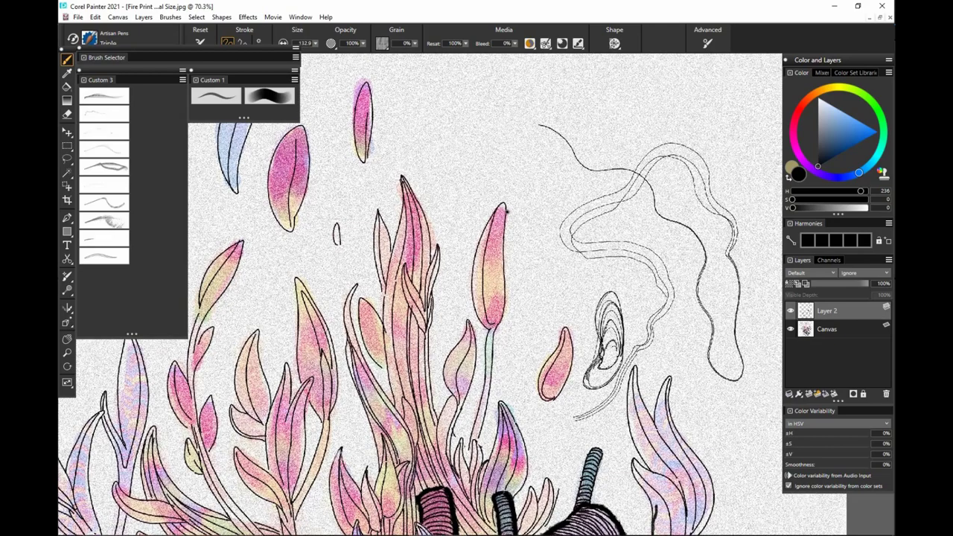
{"action": "mouse_move", "coordinate": [496, 401]}
{"action": "left_mouse_down"}
{"action": "mouse_move", "coordinate": [543, 208]}
{"action": "mouse_move", "coordinate": [681, 119]}
{"action": "mouse_move", "coordinate": [662, 112]}
{"action": "left_mouse_up"}
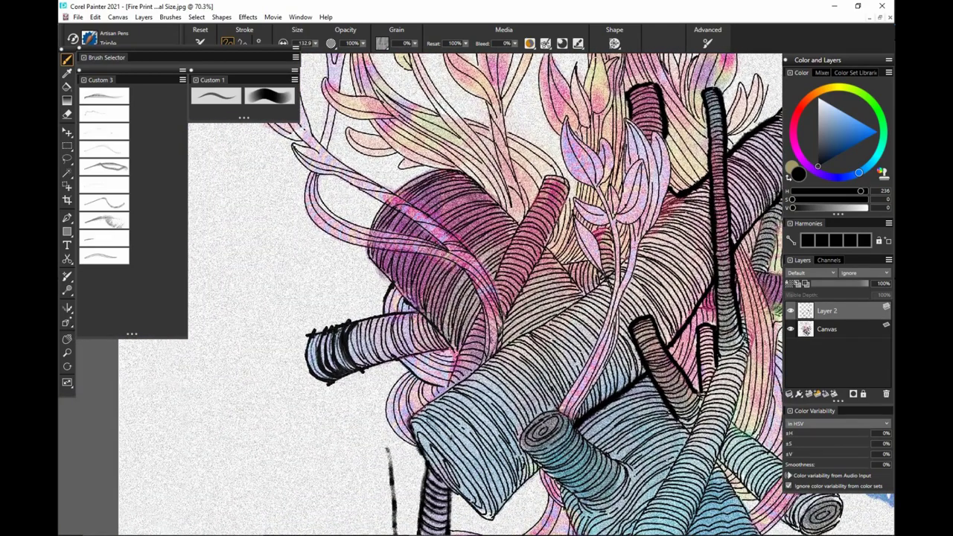
{"action": "mouse_move", "coordinate": [471, 428]}
{"action": "left_mouse_down"}
{"action": "mouse_move", "coordinate": [485, 381]}
{"action": "mouse_move", "coordinate": [446, 373]}
{"action": "left_mouse_up"}
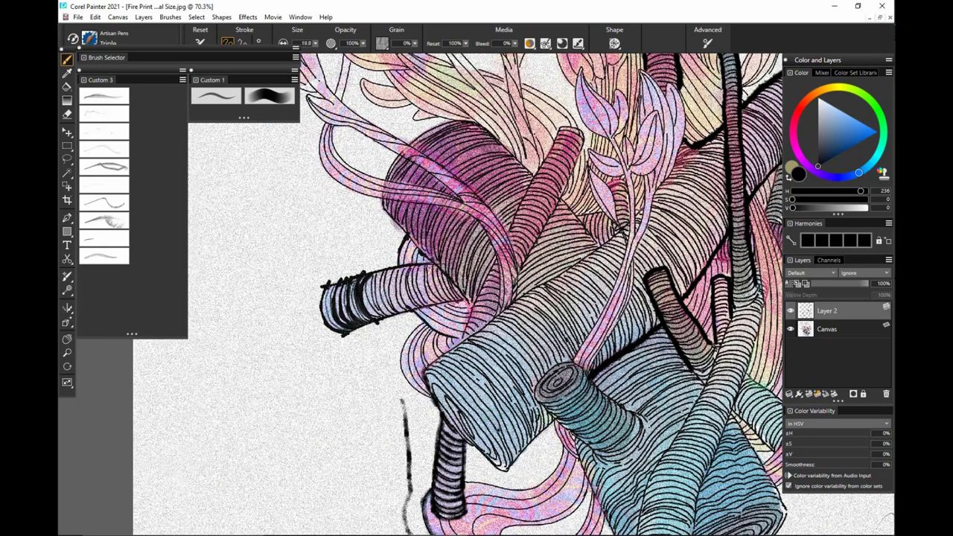
{"action": "left_click_drag", "start_coordinate": [476, 335], "coordinate": [517, 201]}
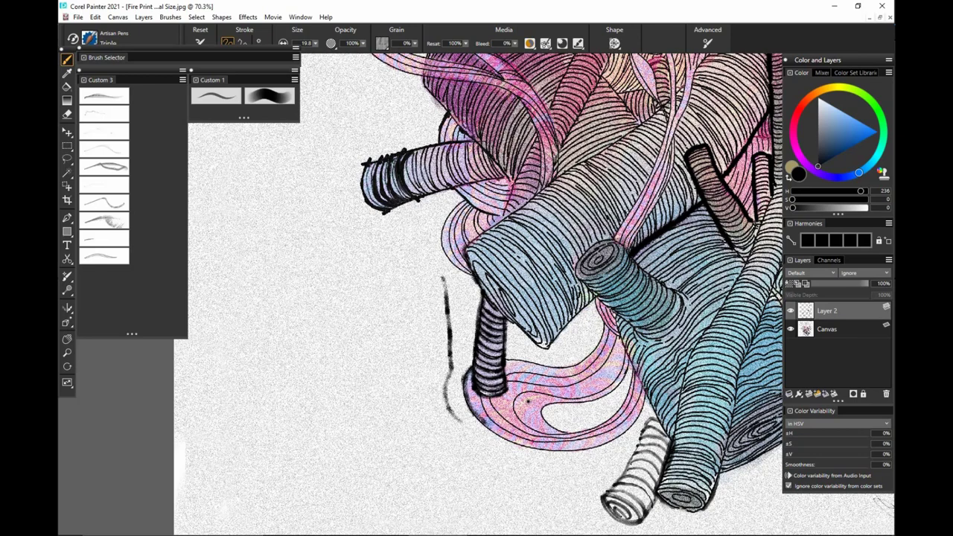
{"action": "key", "text": "bracketright"}
{"action": "key", "text": "bracketright"}
{"action": "key", "text": "bracketright"}
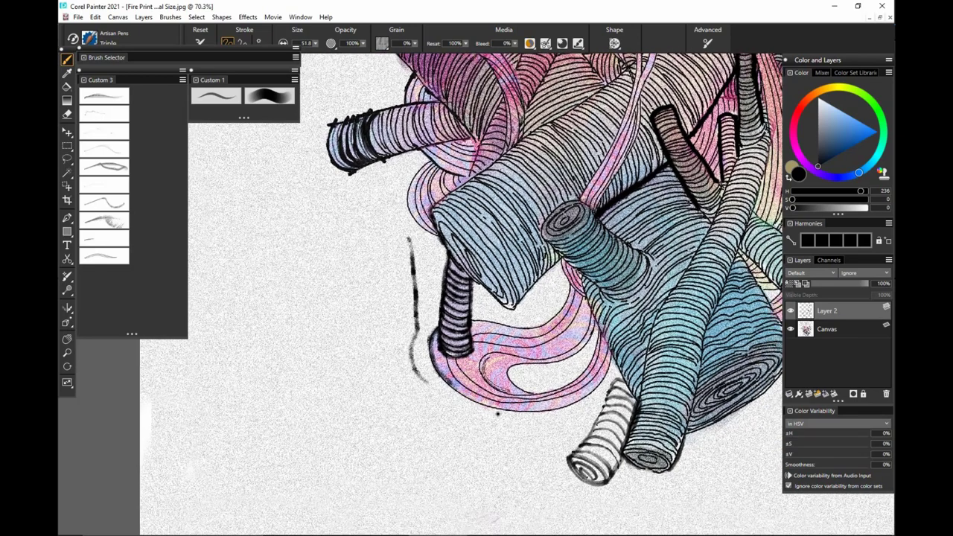
{"action": "key", "text": "m"}
{"action": "left_click", "coordinate": [481, 434]}
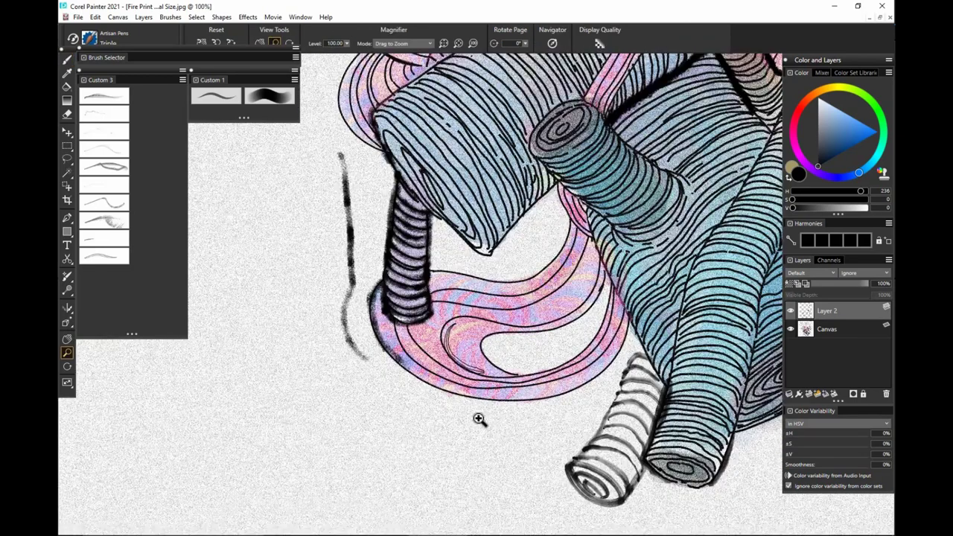
Draw a small leaf outline below the swirl and hatch it with curves
{"action": "key", "text": "b"}
{"action": "left_click_drag", "start_coordinate": [402, 414], "coordinate": [411, 451]}
{"action": "left_click_drag", "start_coordinate": [410, 406], "coordinate": [442, 454]}
{"action": "mouse_move", "coordinate": [416, 412]}
{"action": "left_mouse_down"}
{"action": "mouse_move", "coordinate": [407, 422]}
{"action": "mouse_move", "coordinate": [432, 472]}
{"action": "mouse_move", "coordinate": [429, 441]}
{"action": "mouse_move", "coordinate": [428, 469]}
{"action": "mouse_move", "coordinate": [521, 425]}
{"action": "mouse_move", "coordinate": [646, 456]}
{"action": "left_mouse_up"}
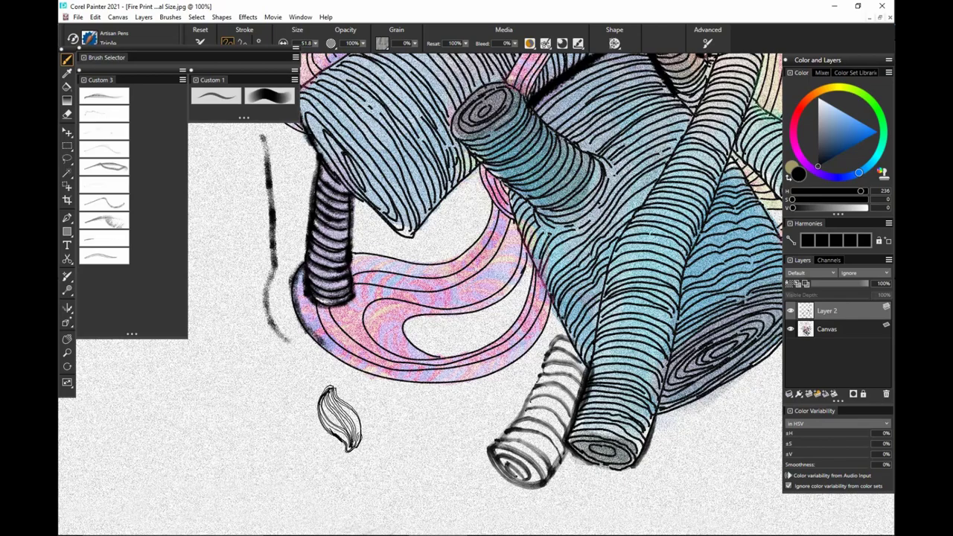
{"action": "scroll", "coordinate": [512, 296], "scroll_direction": "down", "scroll_amount": 2}
{"action": "scroll", "coordinate": [512, 296], "scroll_direction": "down", "scroll_amount": 2}
{"action": "scroll", "coordinate": [513, 297], "scroll_direction": "down", "scroll_amount": 2}
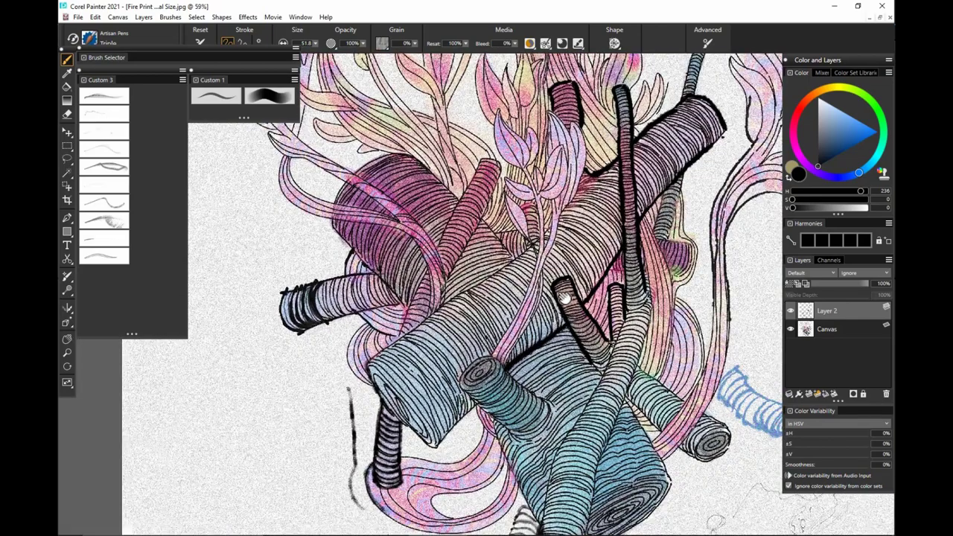
{"action": "scroll", "coordinate": [565, 293], "scroll_direction": "down", "scroll_amount": 1}
{"action": "scroll", "coordinate": [573, 312], "scroll_direction": "down", "scroll_amount": 1}
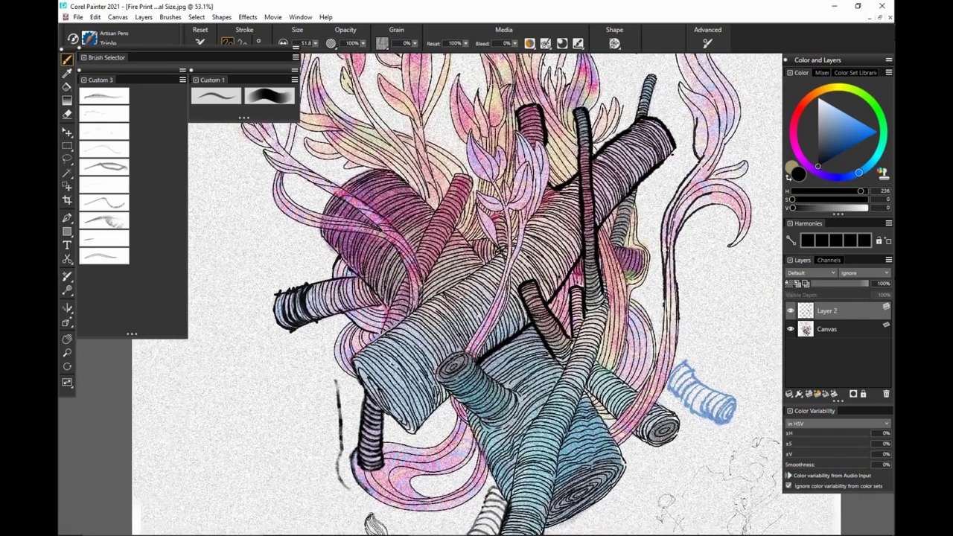
{"action": "scroll", "coordinate": [560, 277], "scroll_direction": "down", "scroll_amount": 1}
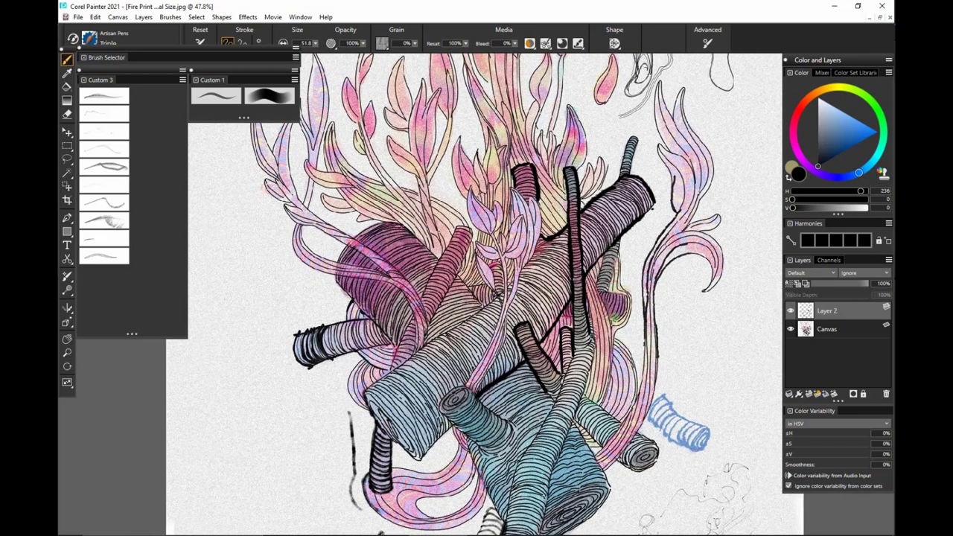